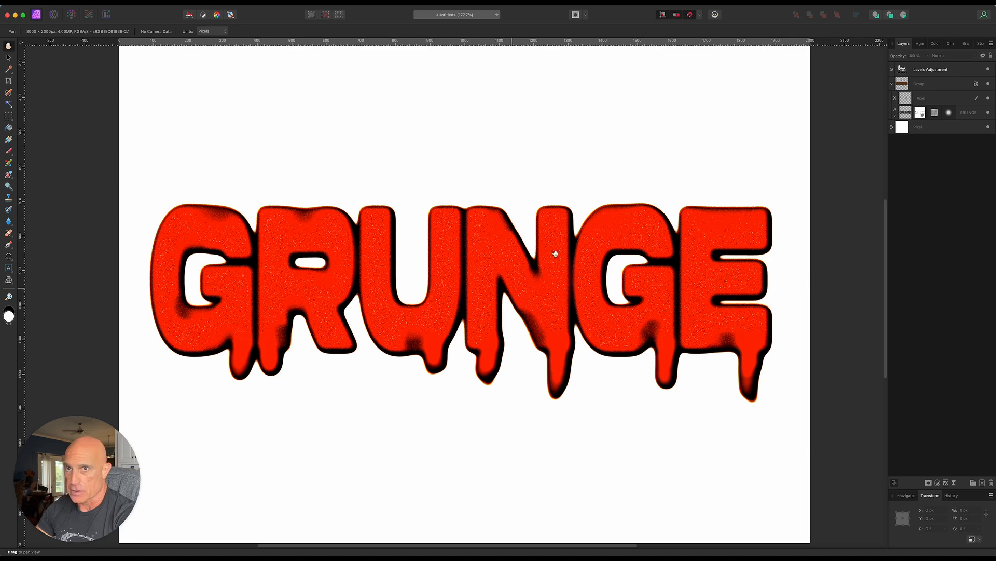
Delete all existing layers, from the Levels Adjustment through the Group to the white Pixel layer
left_click(943, 70)
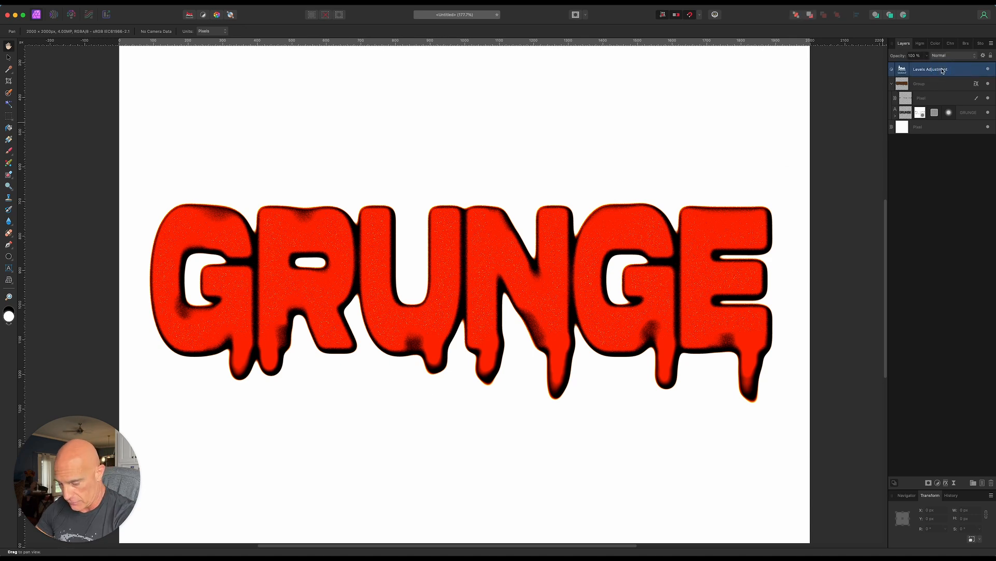
left_click(933, 131, "shift")
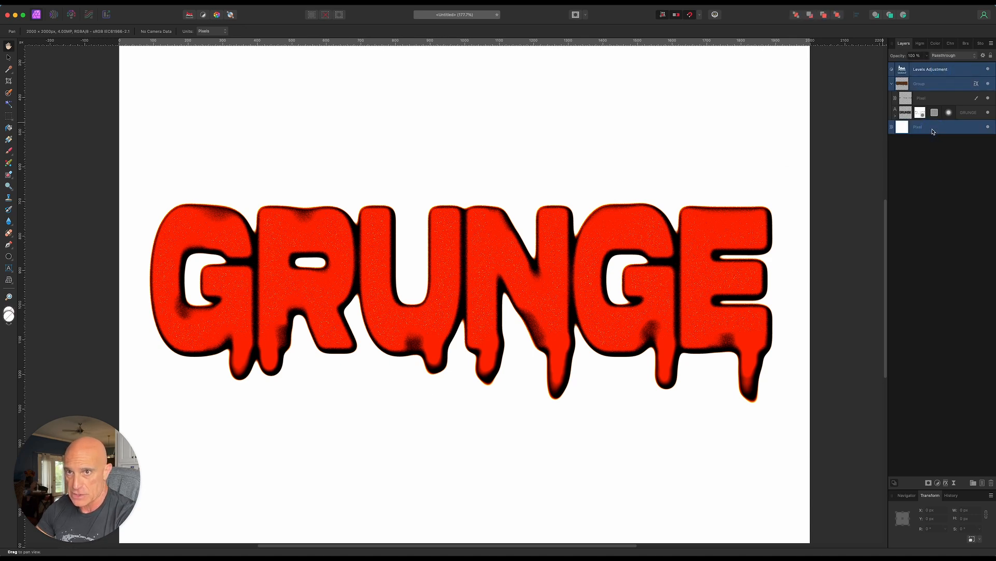
key("Delete")
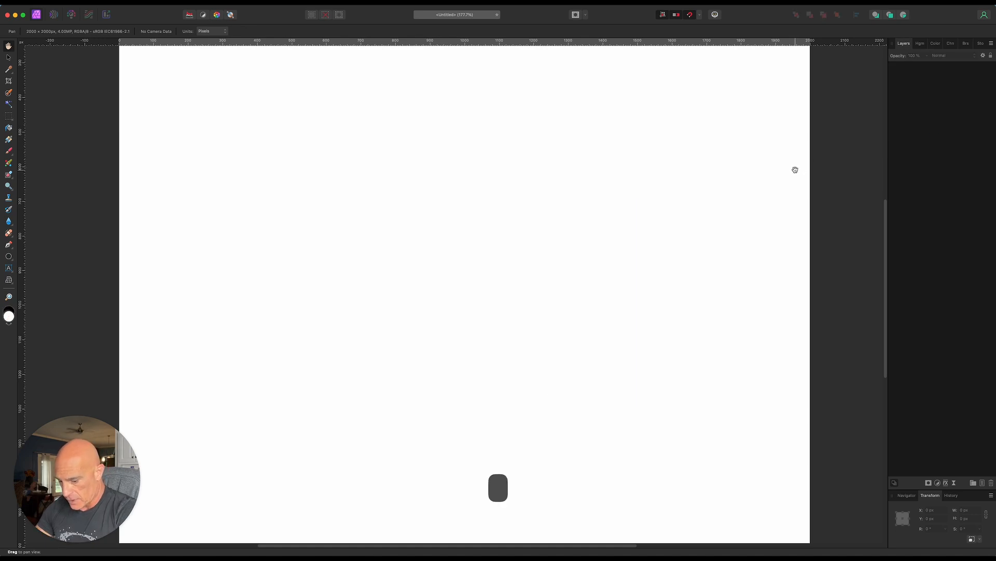
Add a new pixel layer to the empty document and flood fill it with white
scroll(793, 170, "down", 3)
scroll(792, 170, "down", 3)
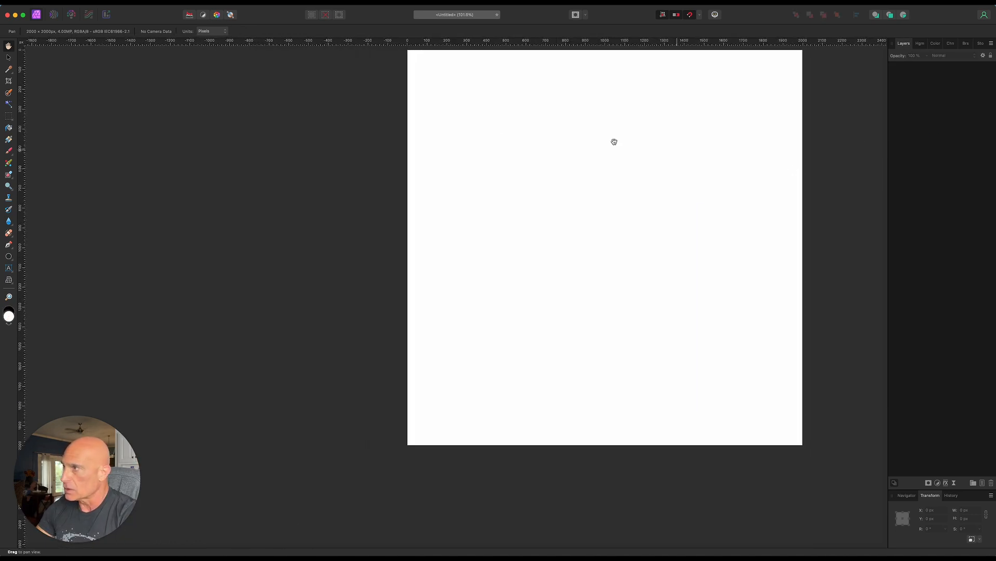
left_click_drag(364, 166, 251, 192)
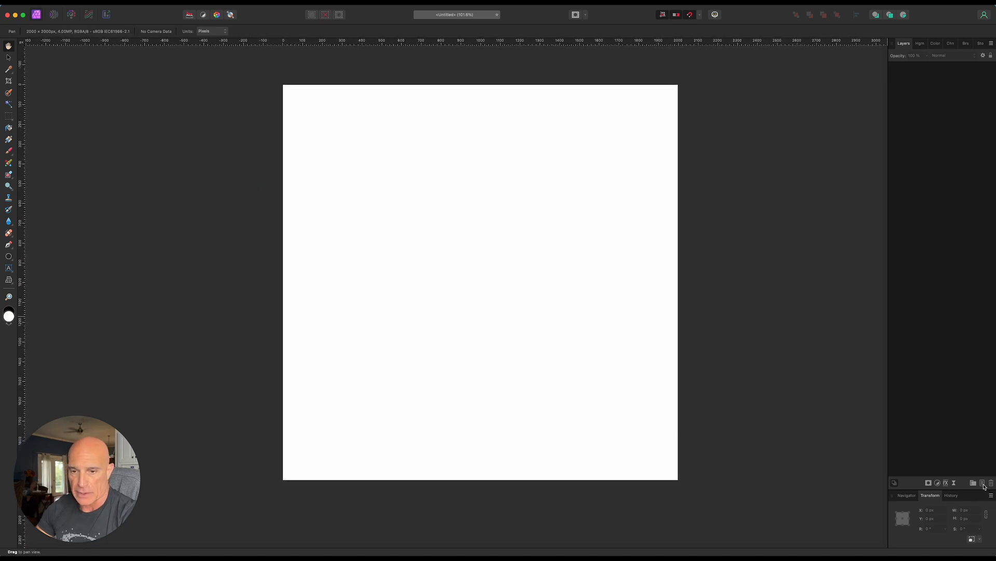
left_click(983, 484)
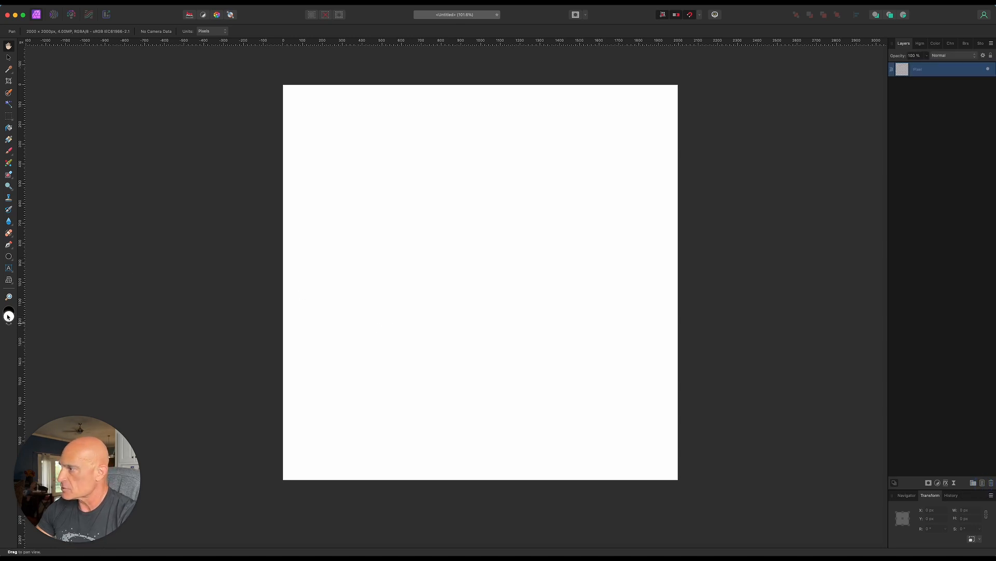
left_click(8, 129)
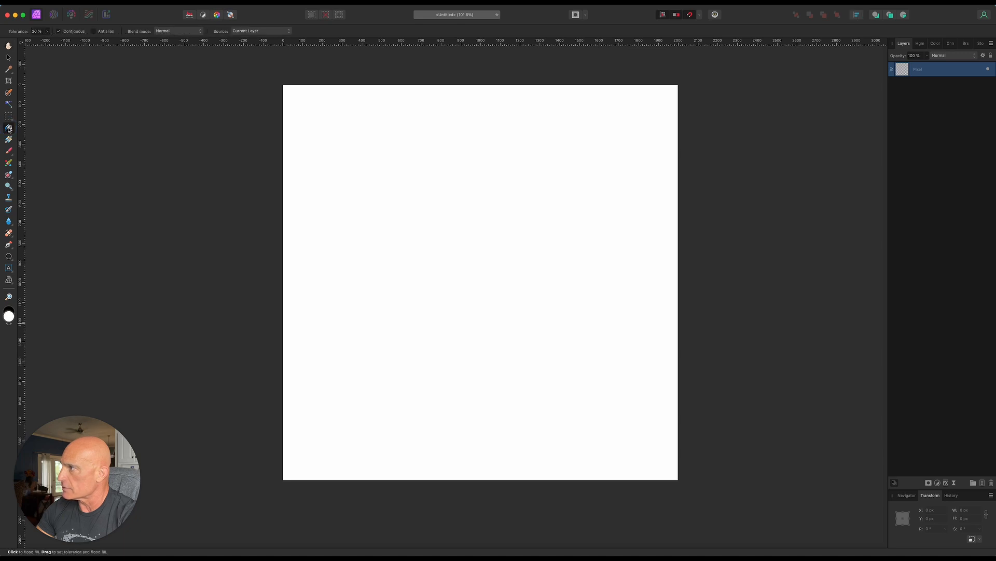
left_click(480, 218)
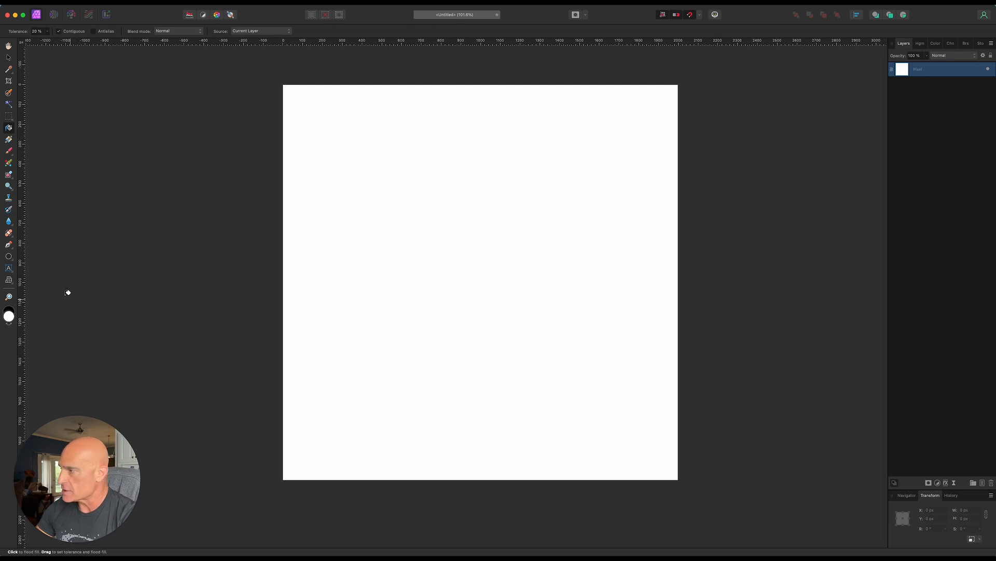
Add the artistic text "GRUNGE" in black across the middle of the canvas
left_click(9, 269)
left_click_drag(303, 264, 325, 304)
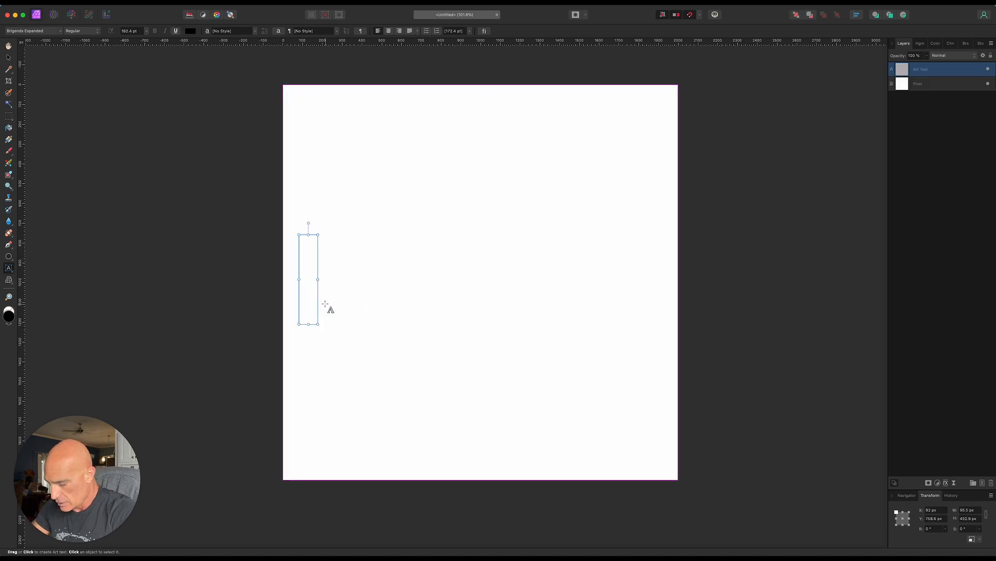
type("GR")
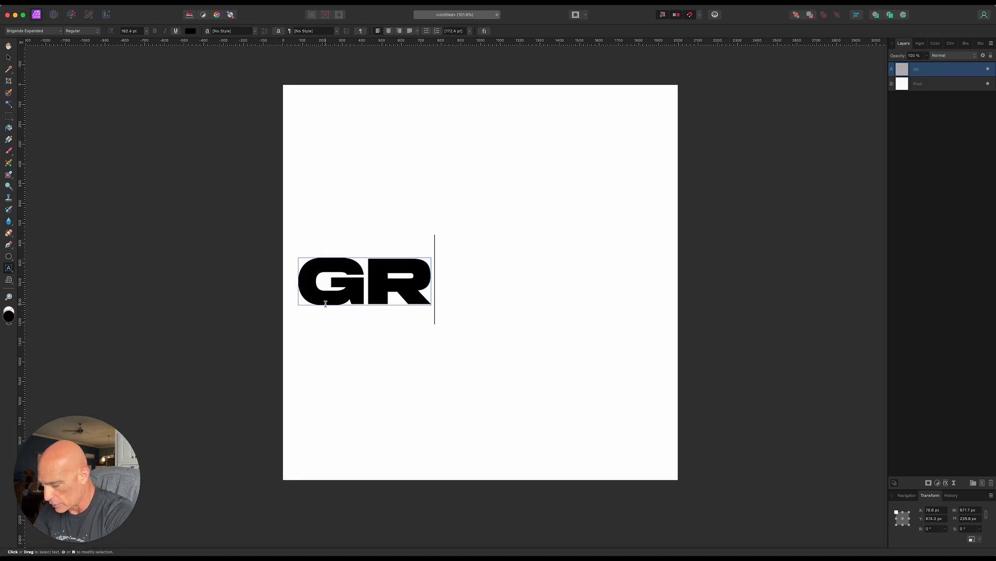
type("UNGE")
key("Escape")
key("v")
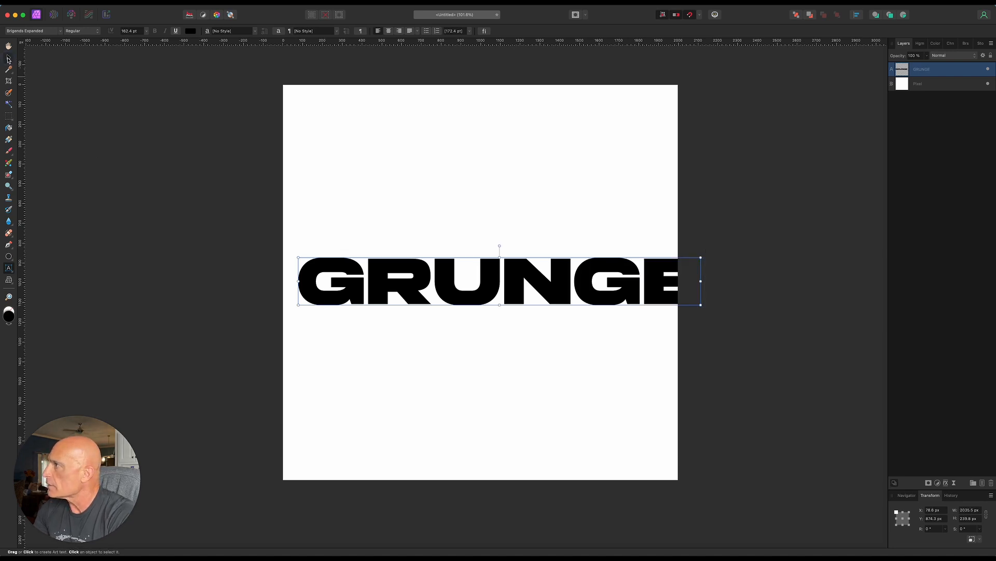
Stretch the GRUNGE text taller and narrow it to about 1869 by 569 px, centring it on the canvas
left_click_drag(499, 257, 500, 192)
left_click_drag(457, 291, 453, 311)
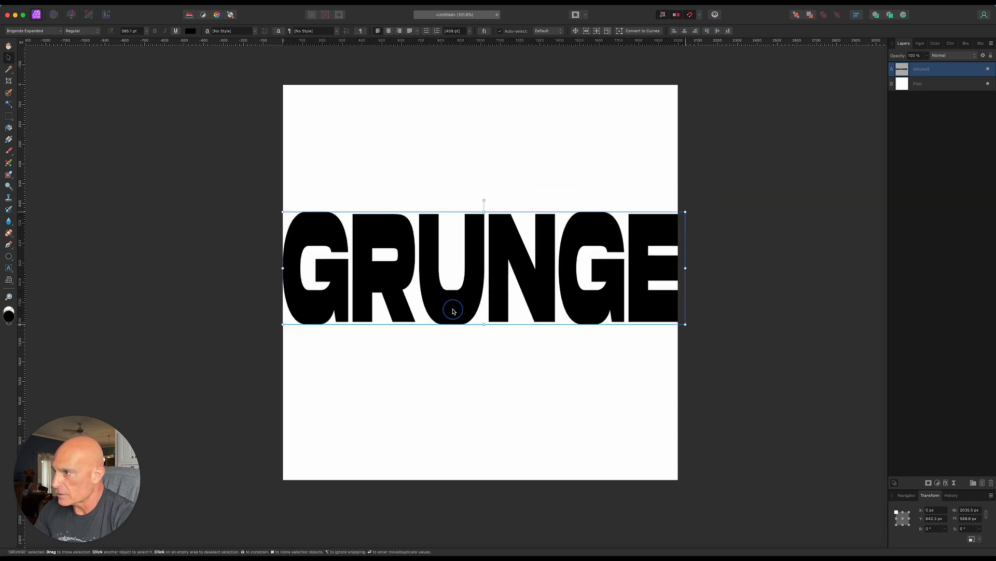
left_click_drag(685, 269, 652, 269)
left_click_drag(441, 314, 453, 321)
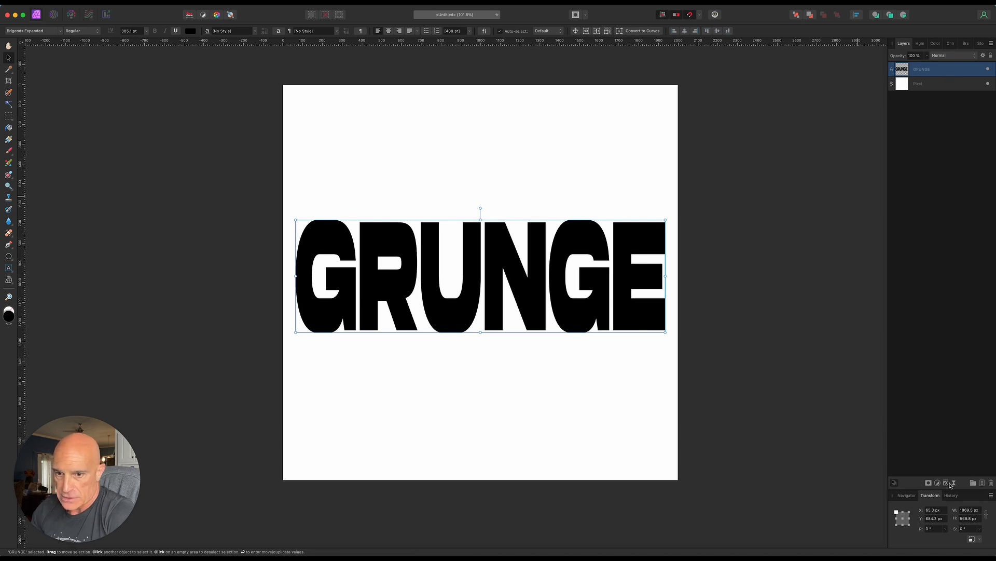
Apply a live Gaussian Blur with a radius of about 10.2 px to the GRUNGE text
left_click(954, 482)
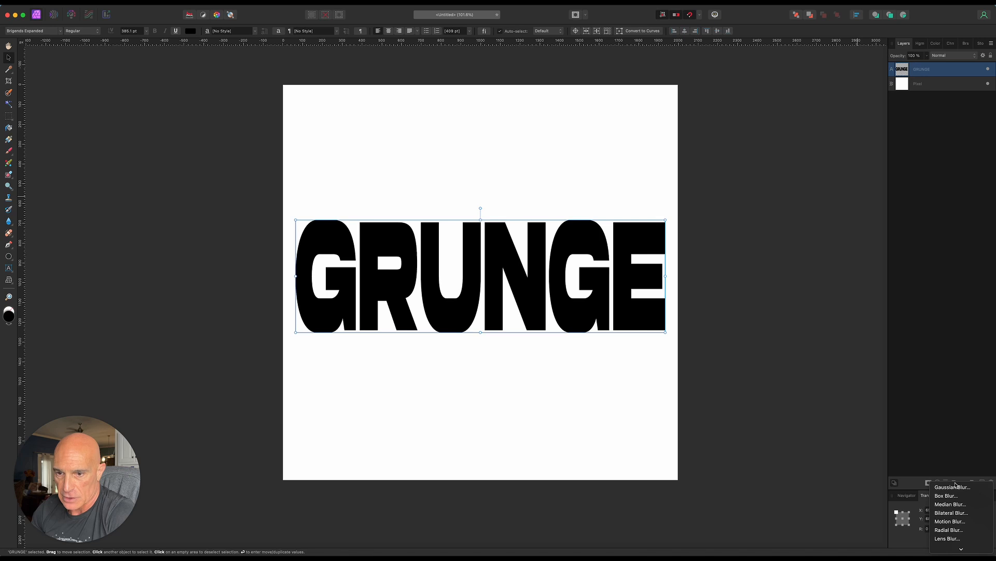
left_click(956, 488)
left_click_drag(757, 519, 797, 520)
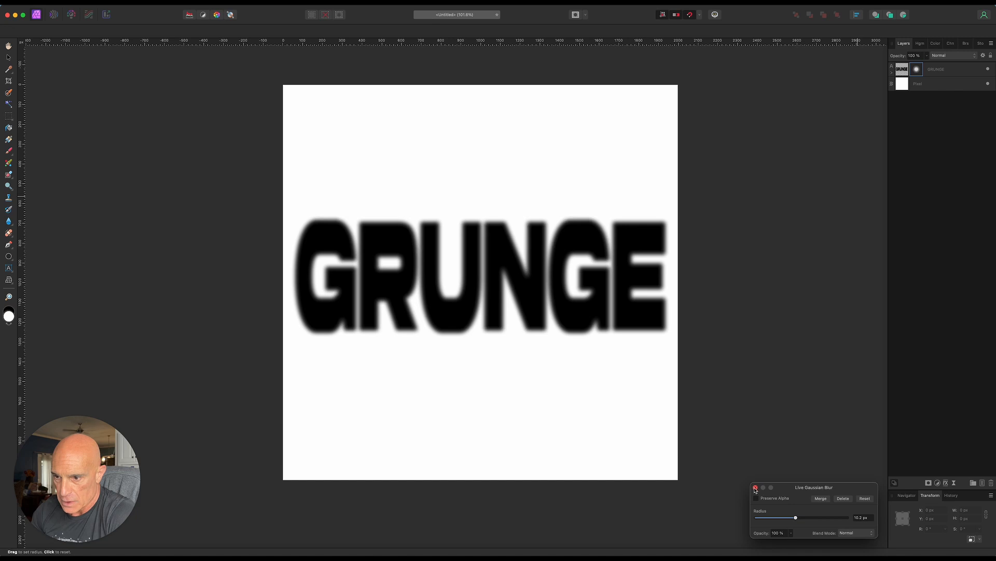
left_click(755, 488)
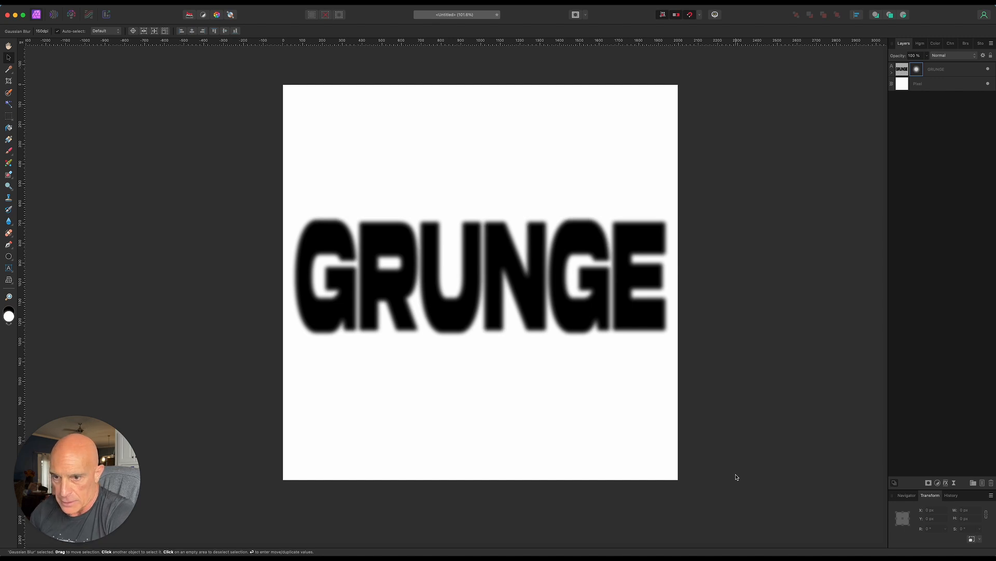
Add a Levels adjustment above the text with the black level at 29% and the white level at 33%
left_click(940, 484)
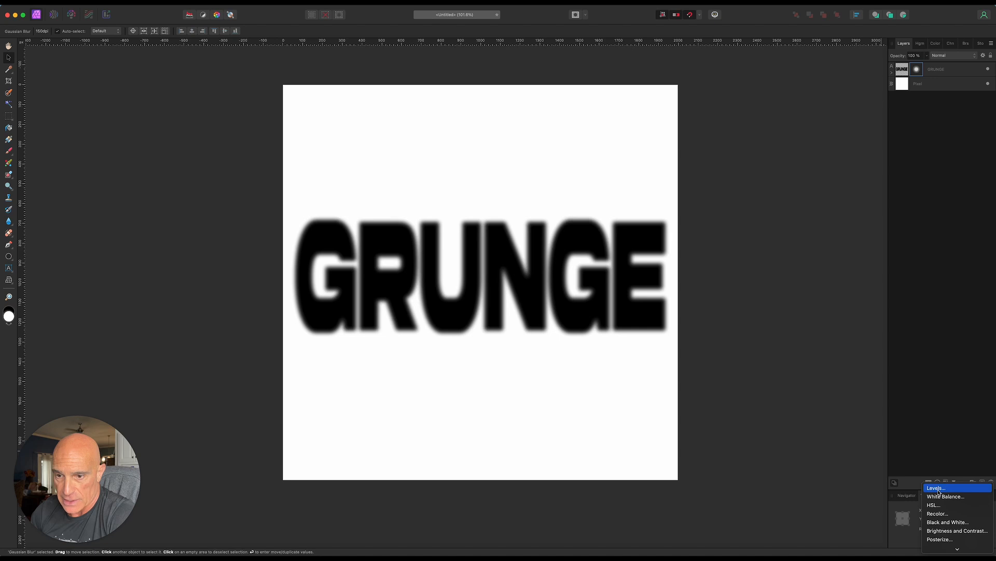
left_click(937, 488)
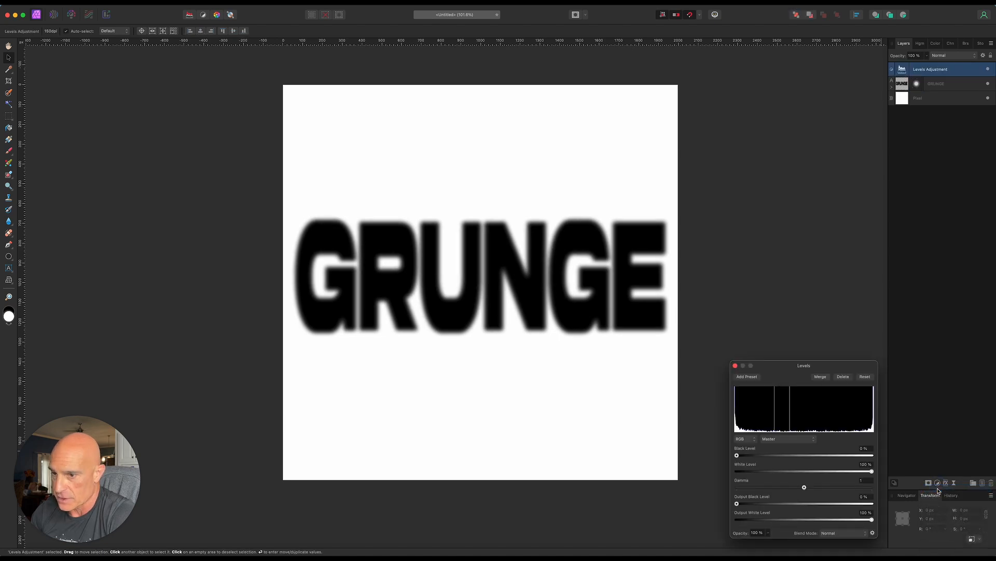
left_click_drag(737, 456, 777, 461)
left_click_drag(872, 472, 782, 478)
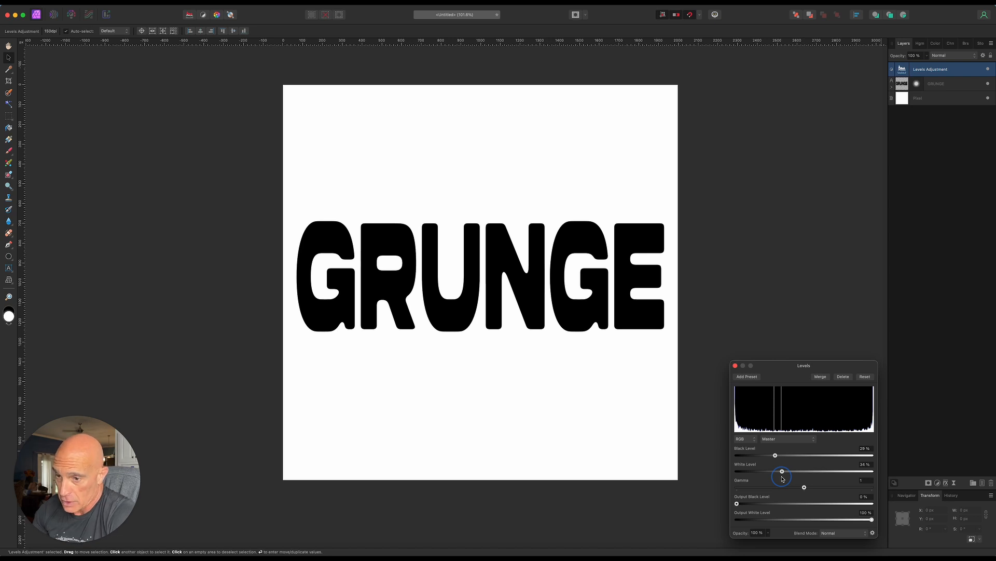
mouse_move(782, 478)
left_mouse_down()
mouse_move(773, 478)
mouse_move(782, 479)
left_mouse_up()
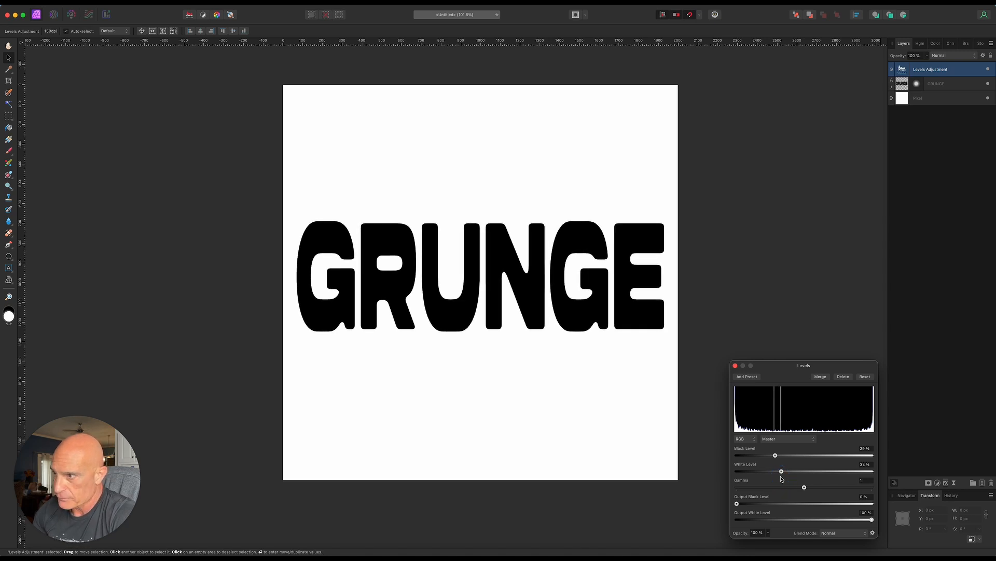
left_click(735, 366)
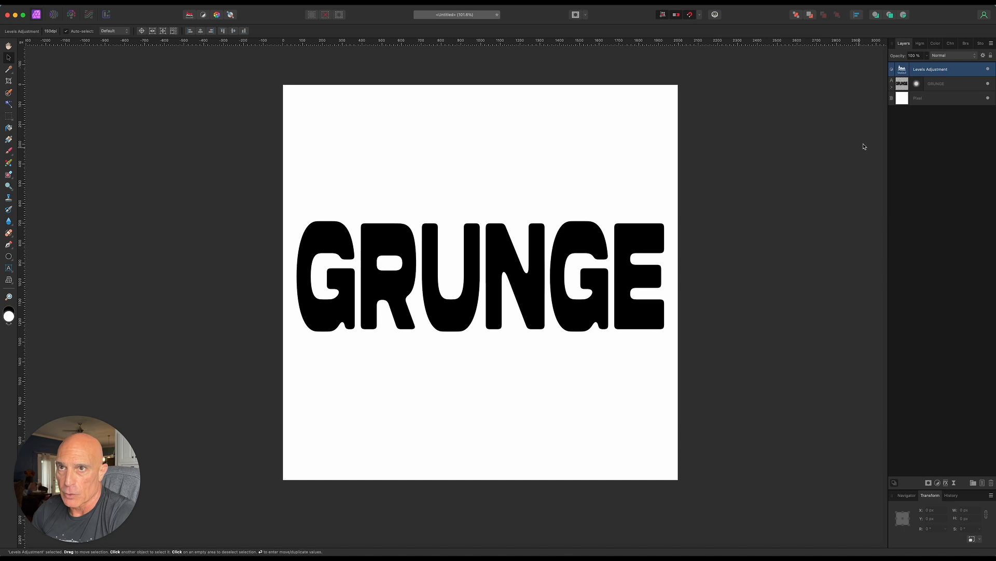
Apply a live Add Noise filter to the GRUNGE text with monochromatic Gaussian noise at about 51% intensity
left_click(901, 86)
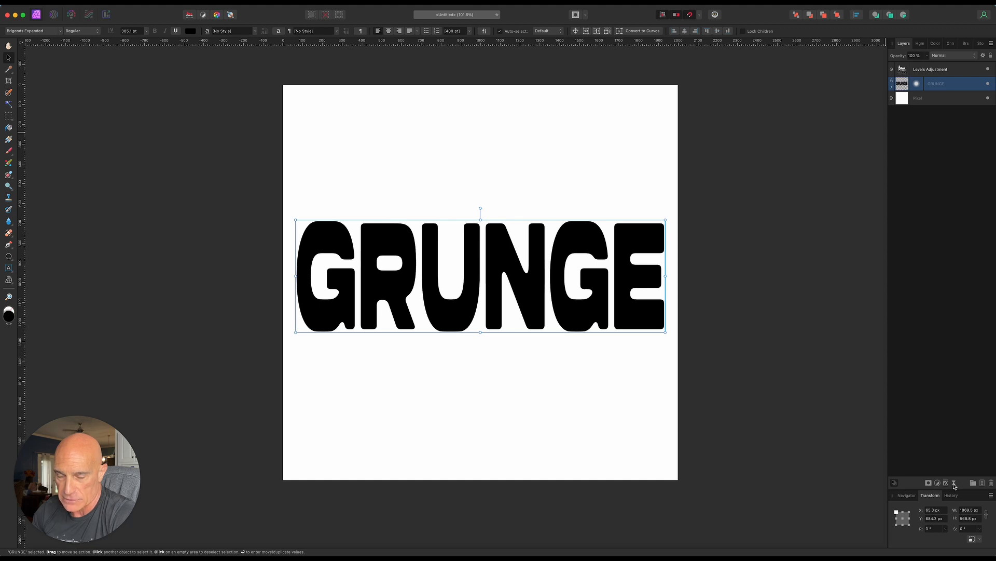
left_click(954, 483)
mouse_move(950, 555)
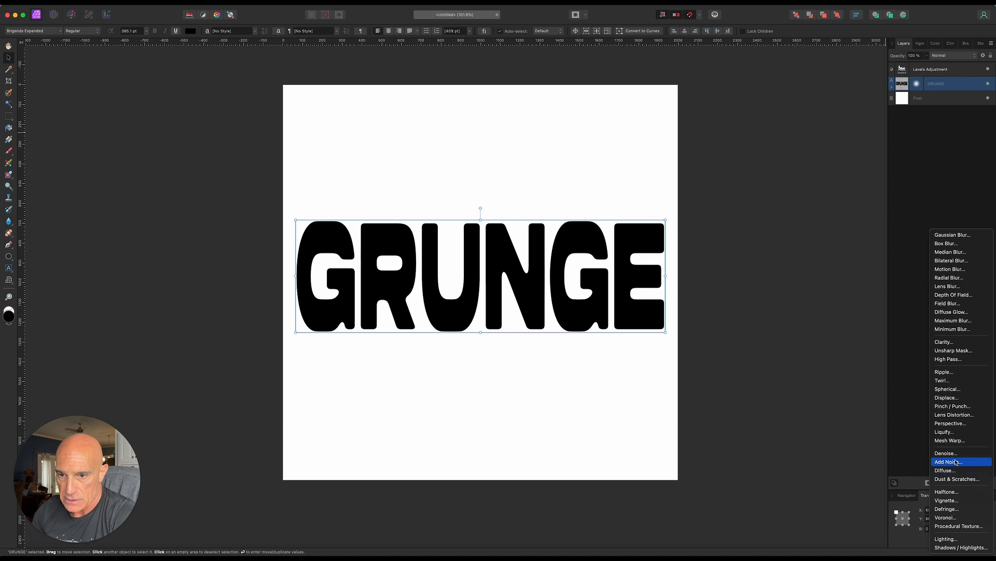
left_click(957, 461)
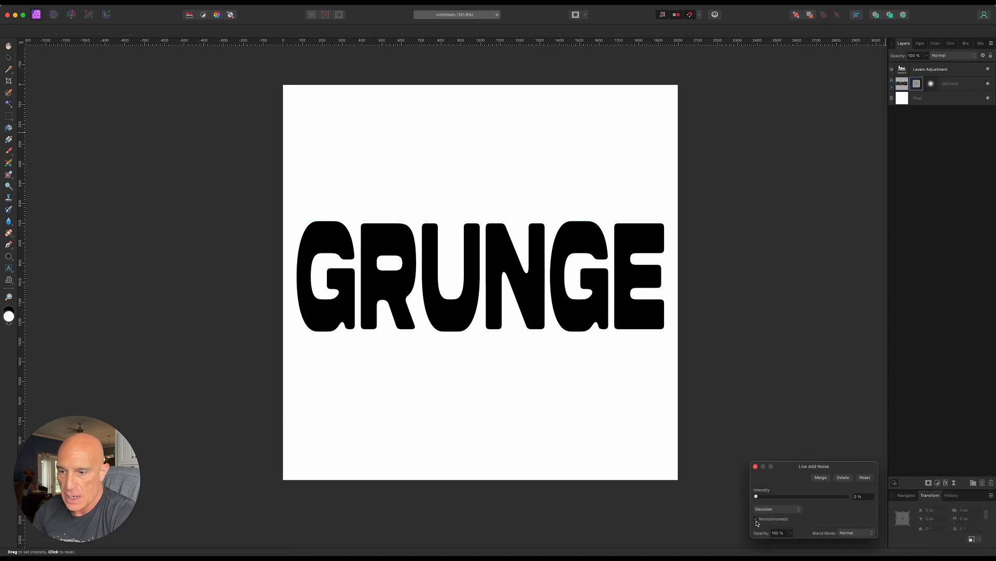
left_click_drag(756, 497, 804, 499)
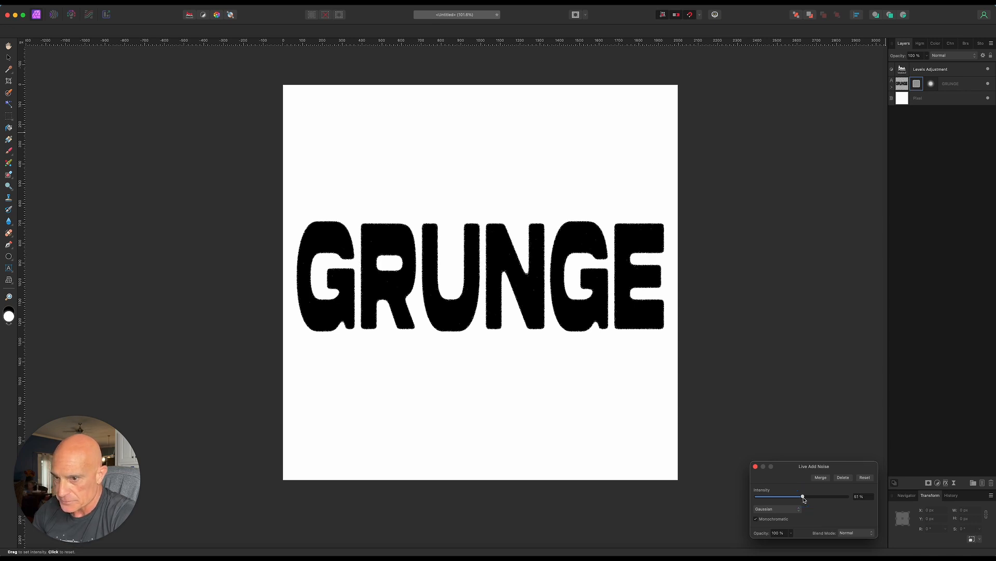
left_click(755, 466)
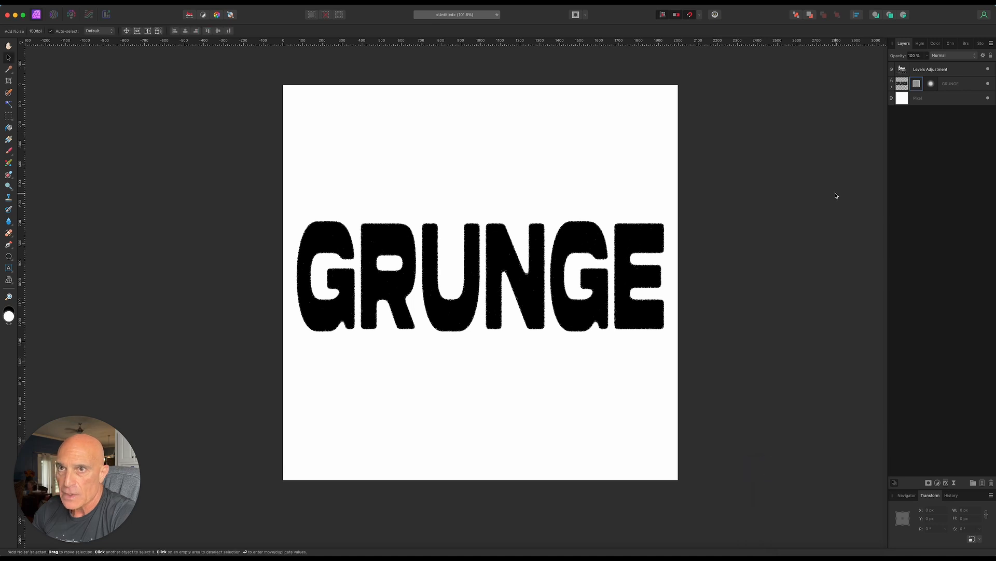
Add a mask to the GRUNGE text layer and activate the Paint Brush with black as the paint colour
left_click(892, 87)
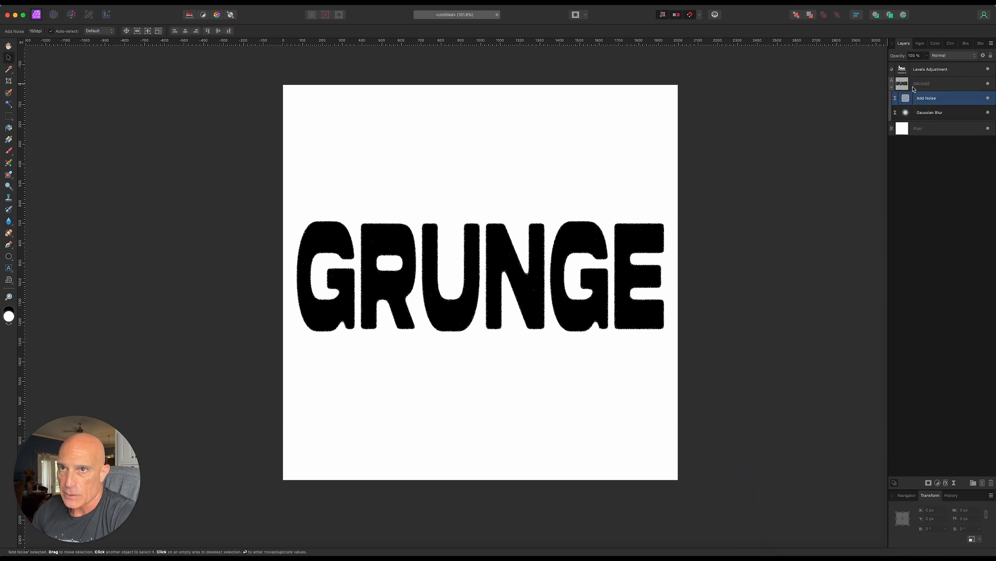
left_click(906, 86)
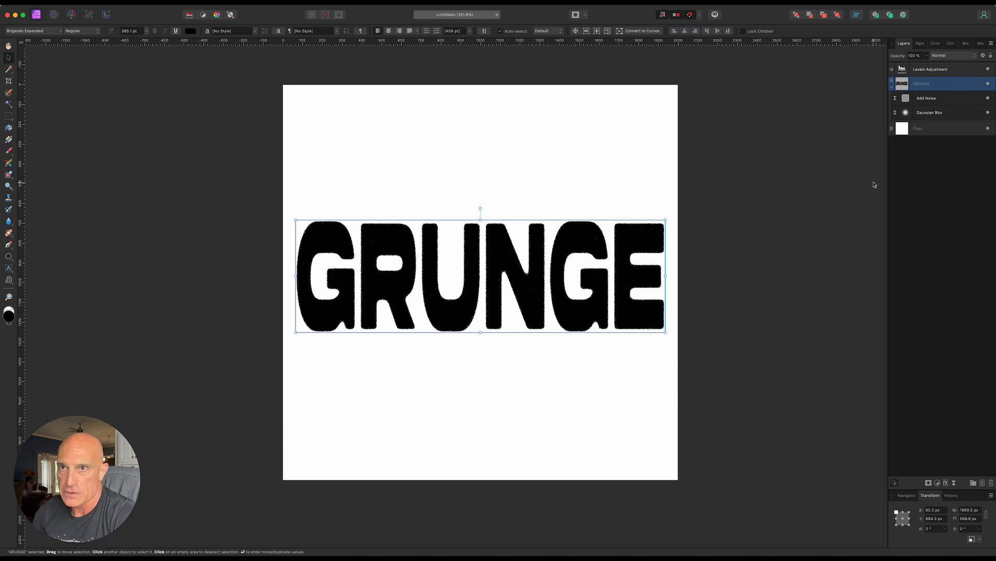
left_click(929, 483)
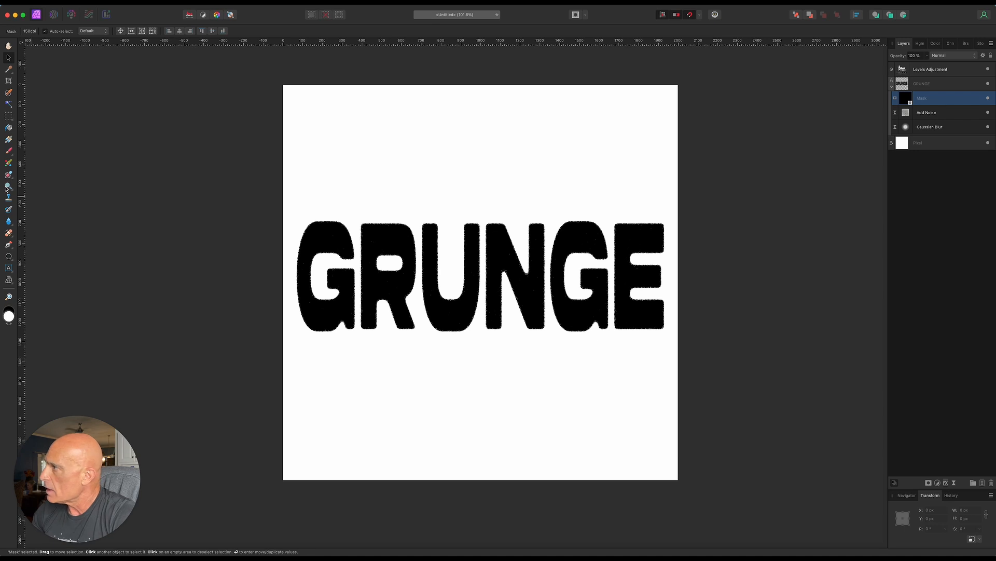
left_click(8, 151)
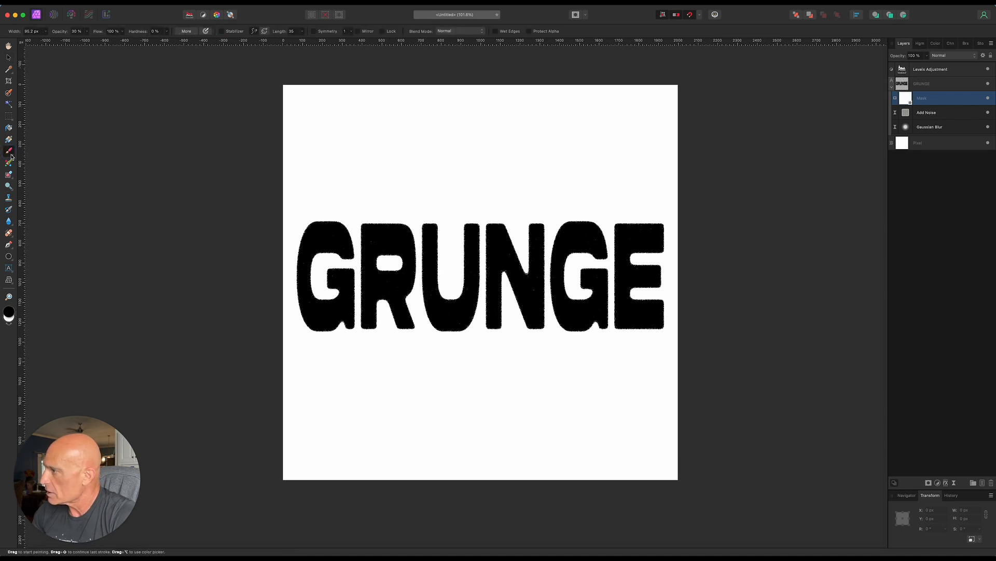
left_click(11, 319)
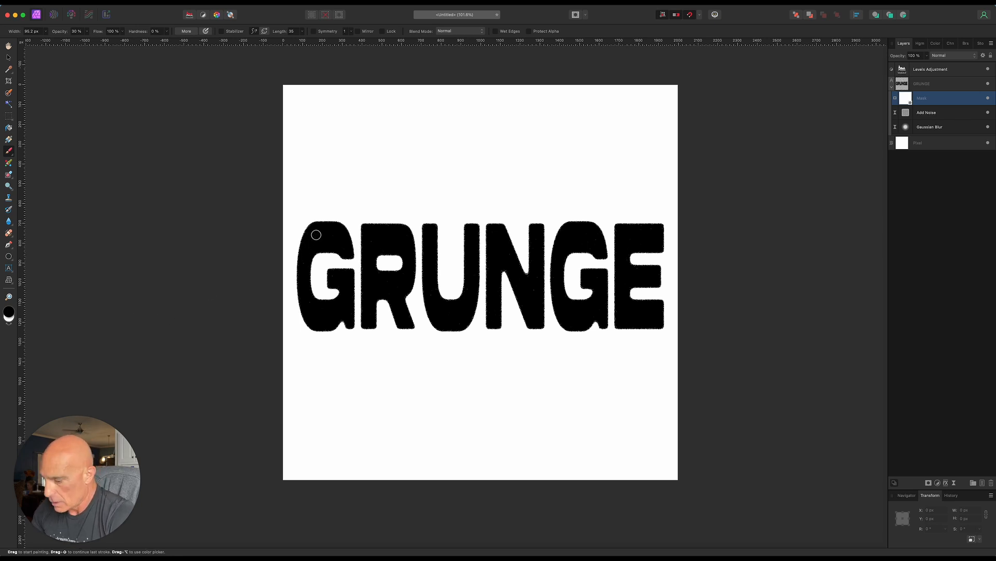
Enlarge the brush width to about 159 px
key("bracketright")
key("bracketright")
key("bracketright")
key("bracketright")
key("bracketright")
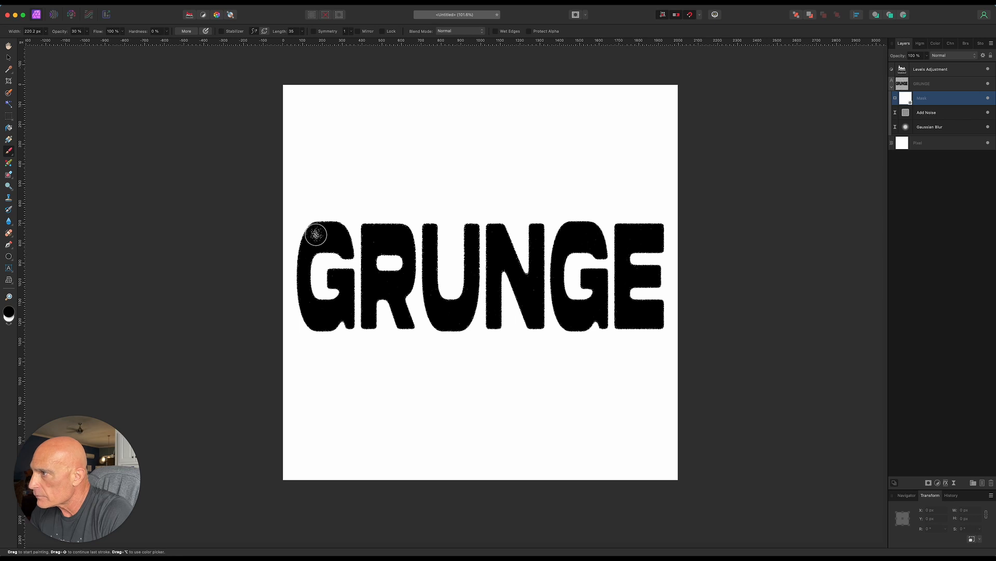
key("bracketleft")
key("bracketleft")
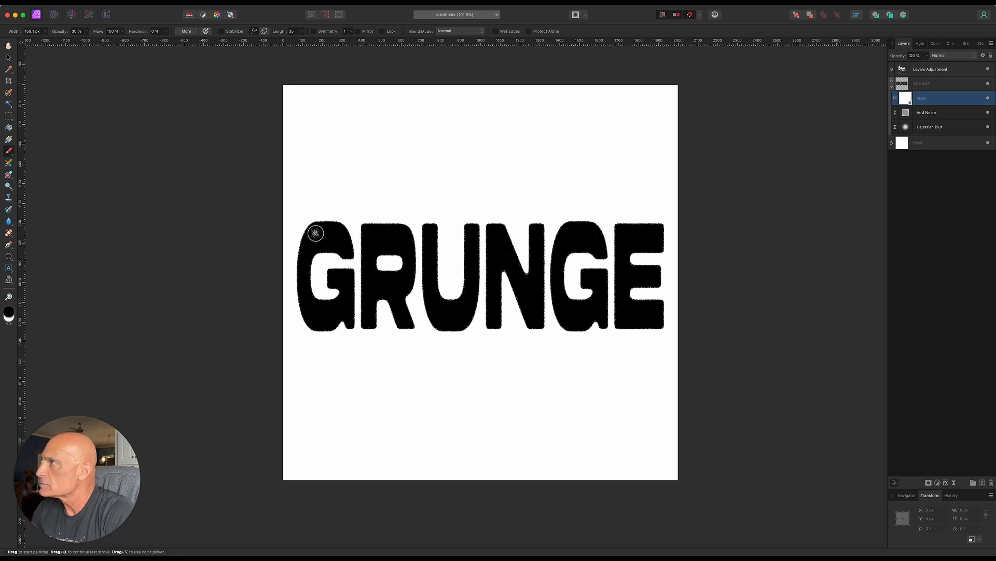
Pick the 64 px Round Brush and set its hardness to 0% and opacity to about 30%
left_click(967, 44)
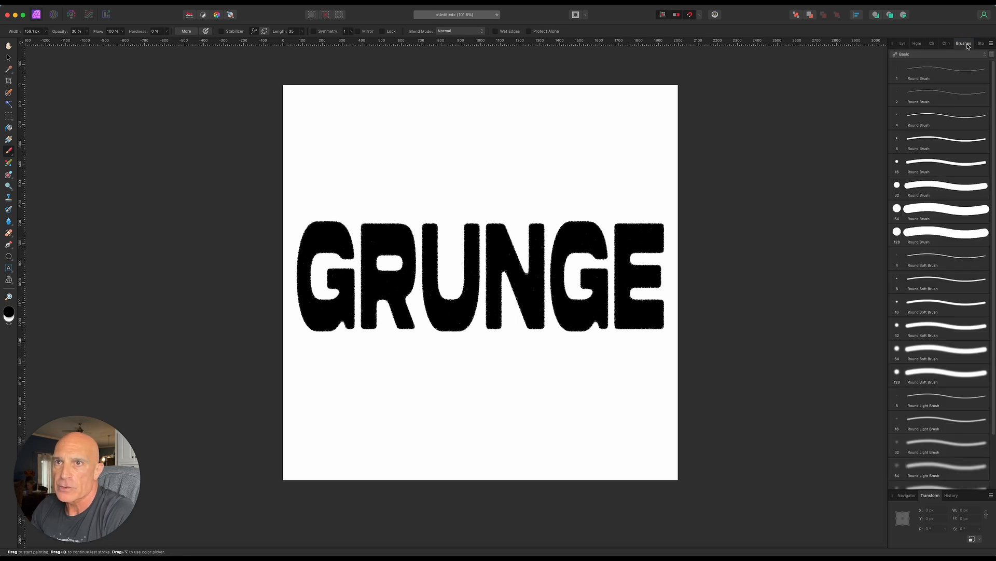
left_click(919, 211)
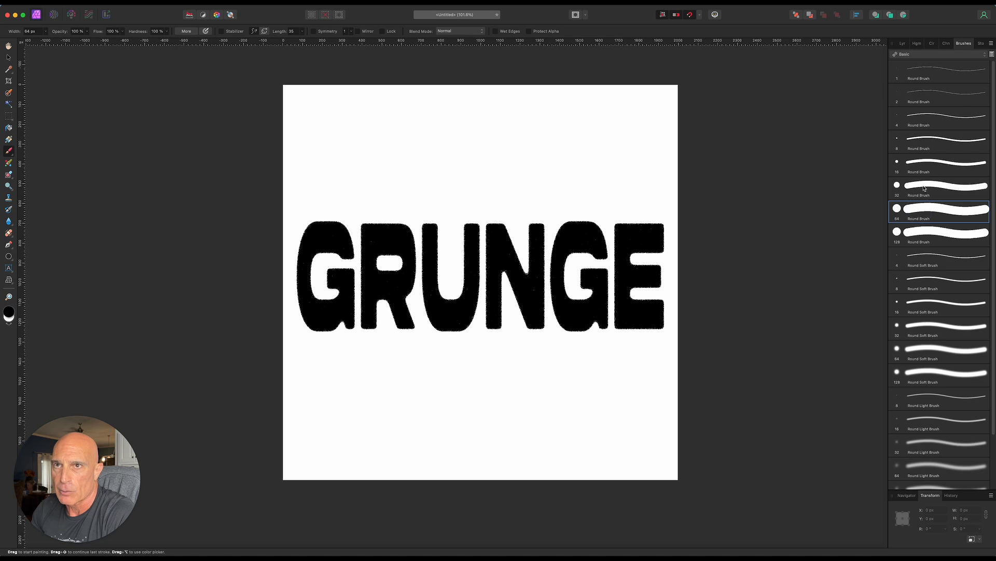
left_click(904, 44)
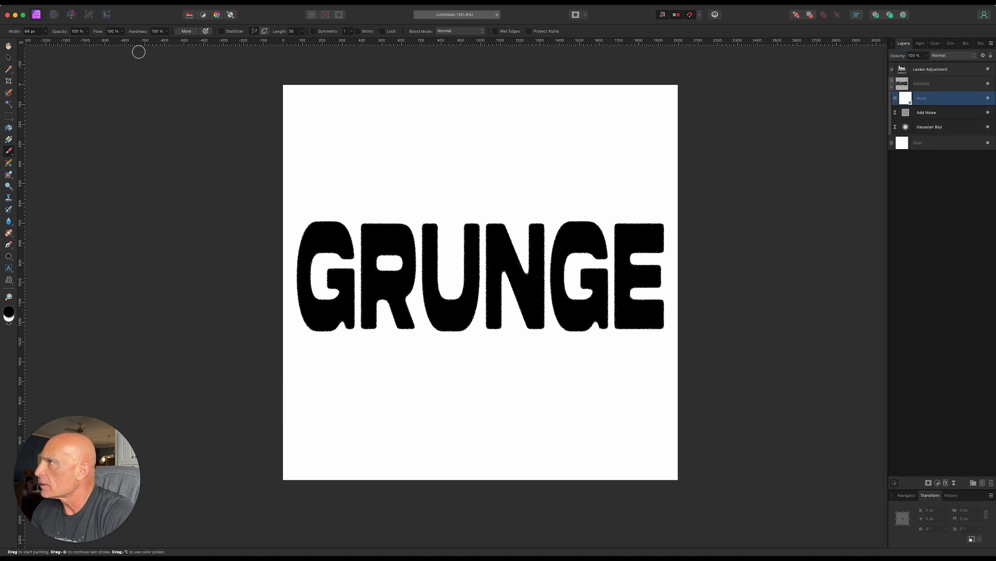
left_click(168, 32)
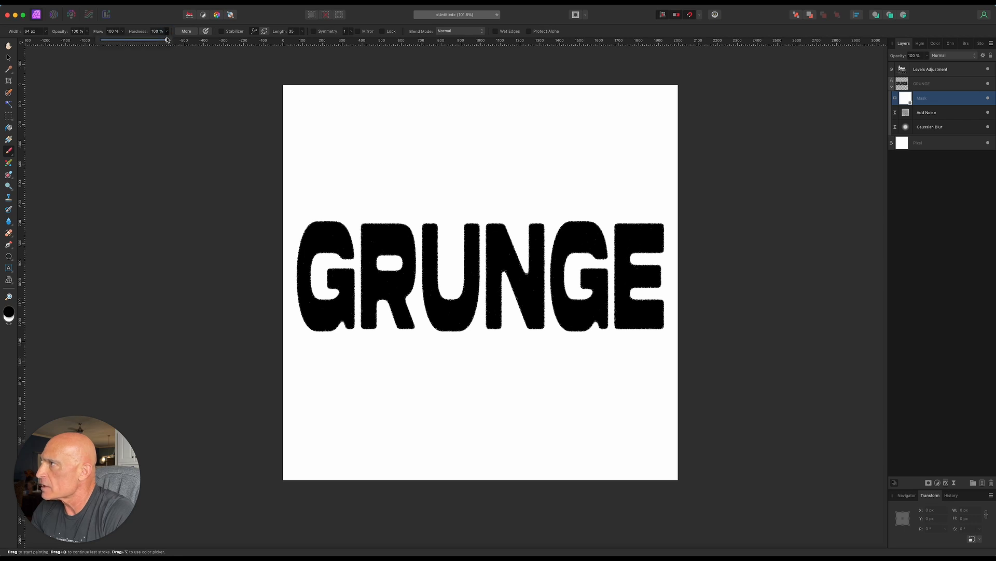
left_click_drag(166, 41, 101, 51)
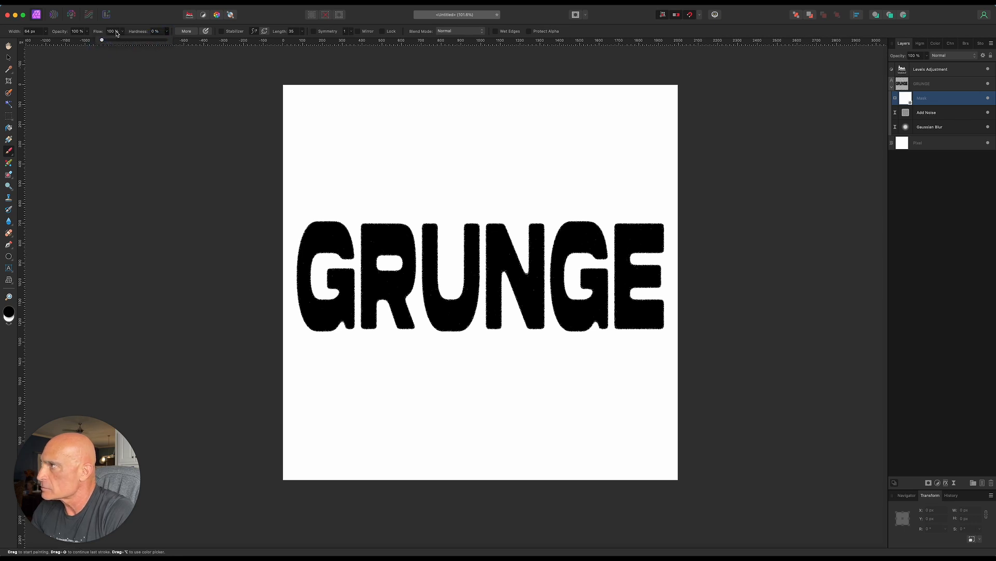
left_click(86, 32)
left_click_drag(87, 40, 42, 50)
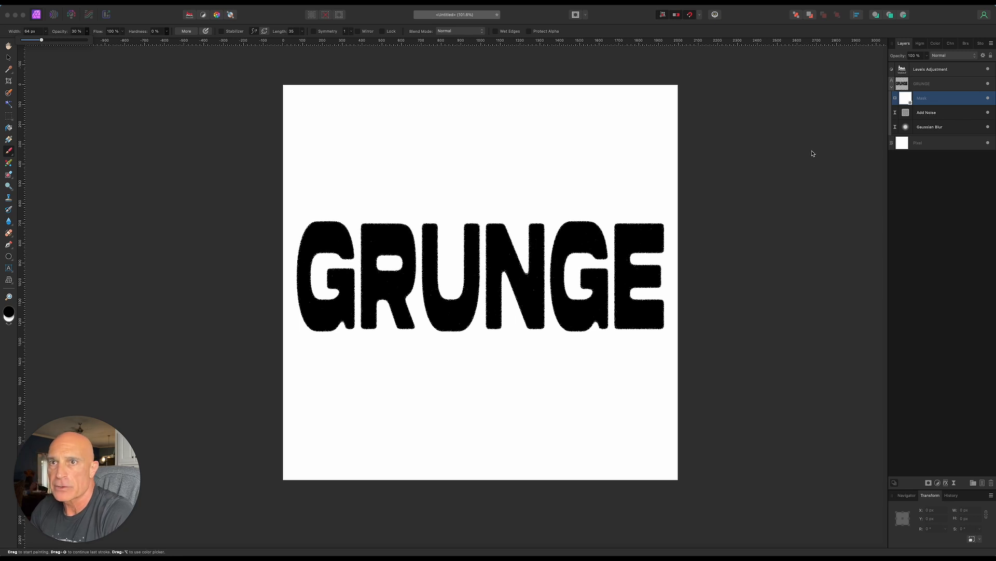
Switch to the 128 px Round Brush with 0% hardness and about 29% opacity
left_click(965, 45)
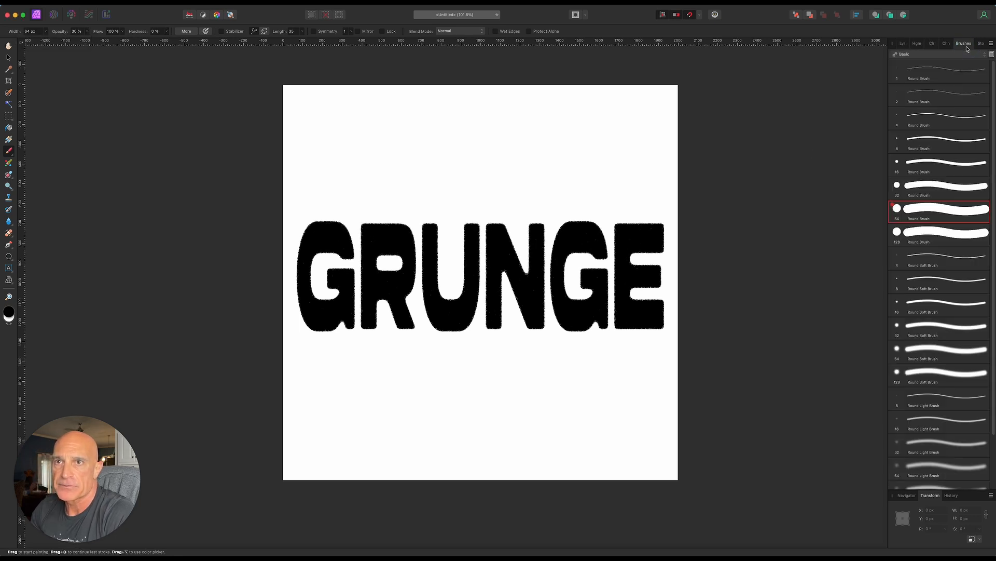
left_click(922, 239)
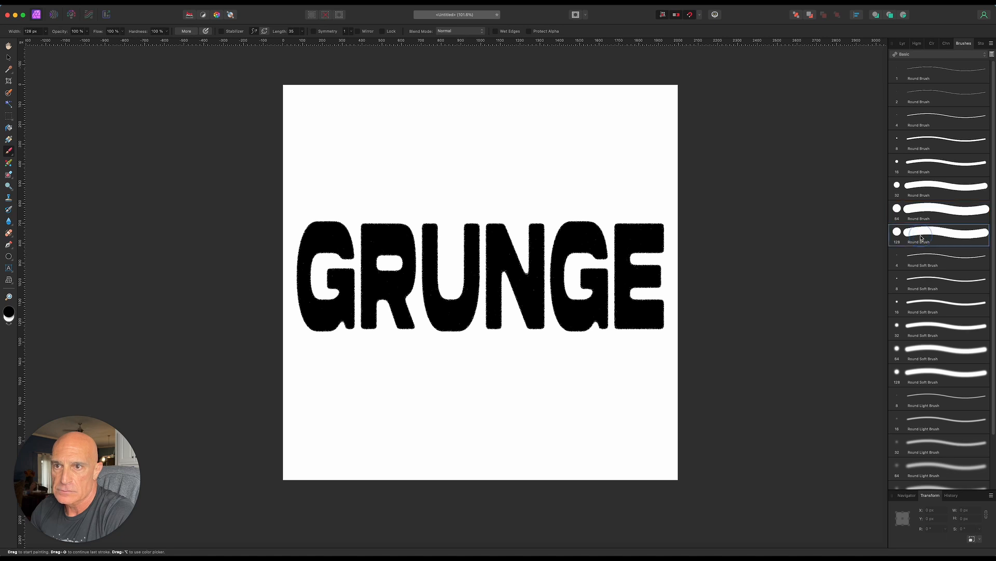
left_click(8, 58)
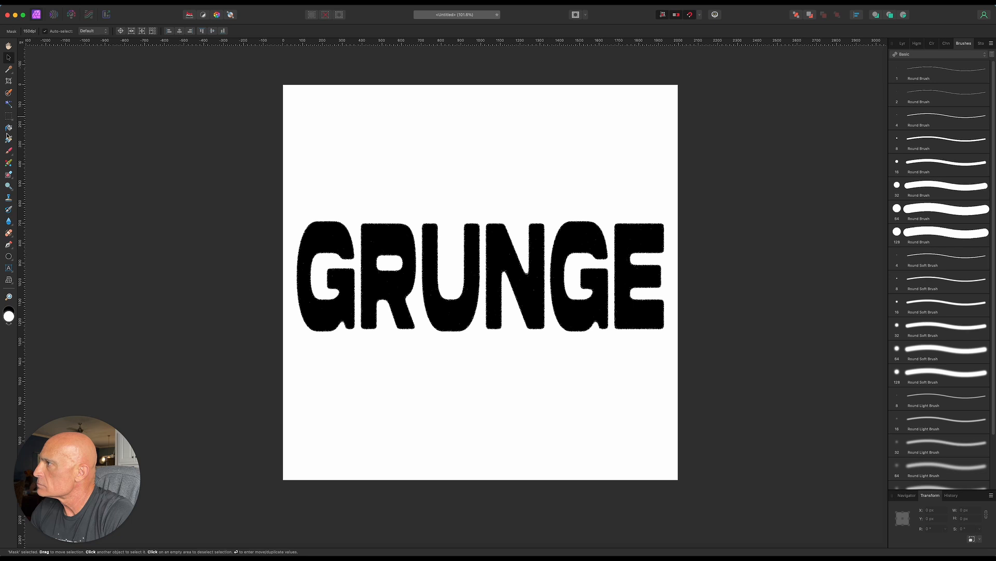
left_click(9, 153)
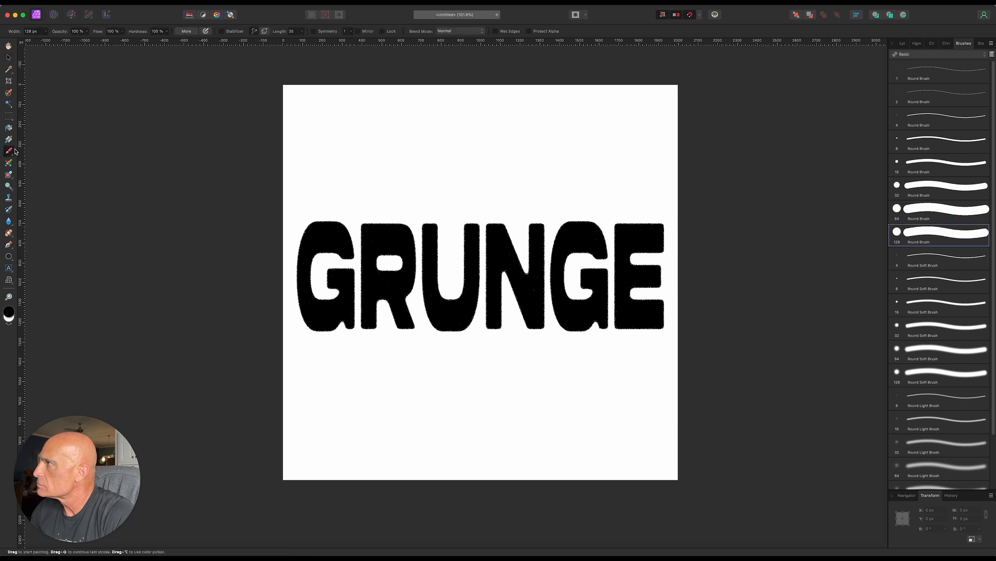
left_click(167, 33)
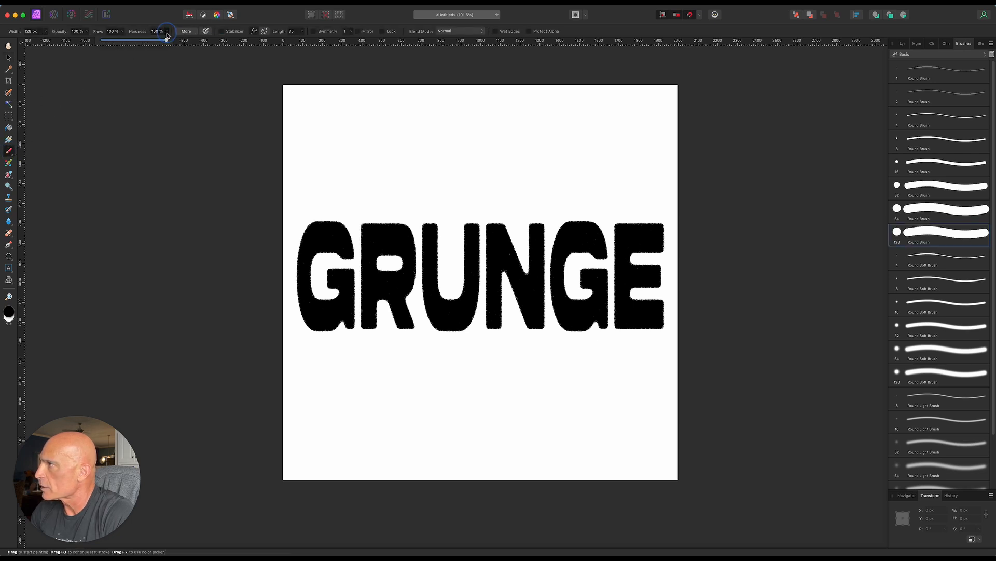
left_click_drag(166, 41, 84, 46)
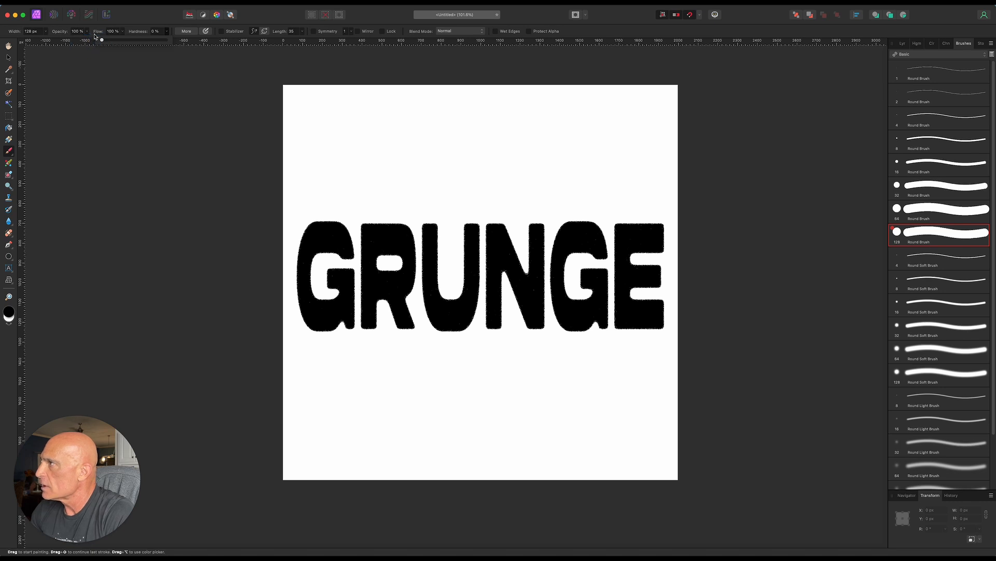
left_click(87, 33)
left_click_drag(87, 43, 42, 45)
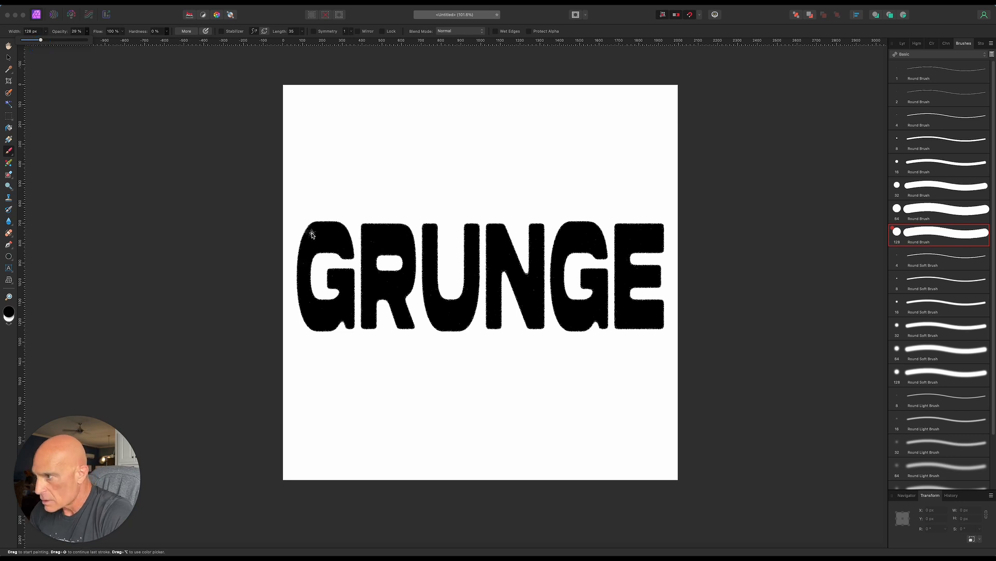
Paint black on the text mask to erode patches along the upper and lower edges of the GRUNGE letters and inside the R and E
mouse_move(312, 235)
left_mouse_down()
mouse_move(311, 224)
mouse_move(322, 227)
mouse_move(310, 231)
left_mouse_up()
mouse_move(340, 330)
left_mouse_down()
mouse_move(346, 321)
mouse_move(401, 328)
mouse_move(377, 331)
mouse_move(370, 320)
mouse_move(377, 325)
left_mouse_up()
mouse_move(490, 334)
left_mouse_down()
mouse_move(542, 326)
mouse_move(540, 317)
mouse_move(544, 327)
mouse_move(601, 336)
mouse_move(594, 321)
mouse_move(644, 328)
left_mouse_up()
left_click_drag(637, 289, 633, 288)
left_click_drag(636, 253, 629, 249)
left_click_drag(455, 325, 449, 328)
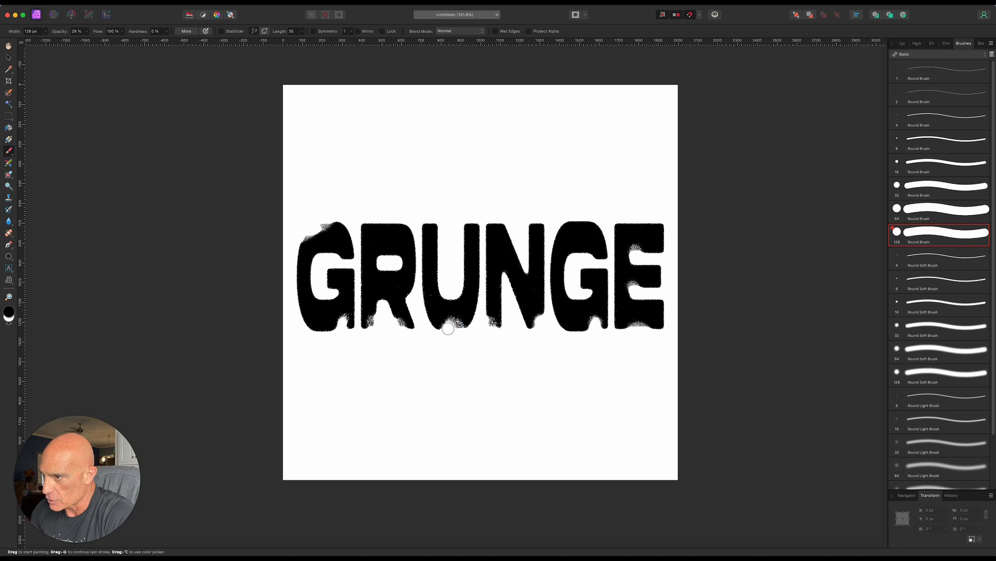
left_click_drag(310, 328, 379, 274)
left_click_drag(395, 228, 382, 221)
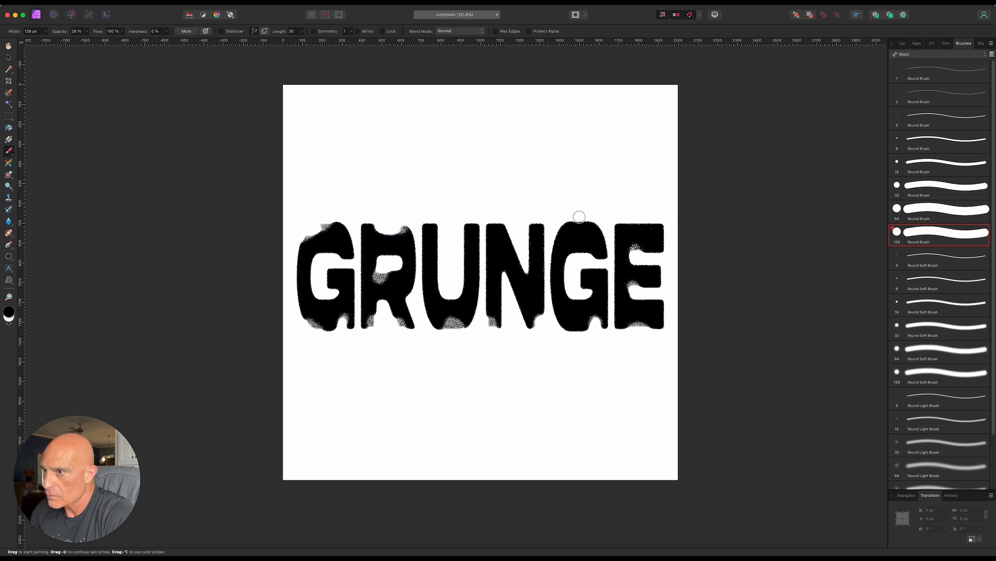
mouse_move(569, 219)
left_mouse_down()
mouse_move(553, 239)
mouse_move(573, 223)
left_mouse_up()
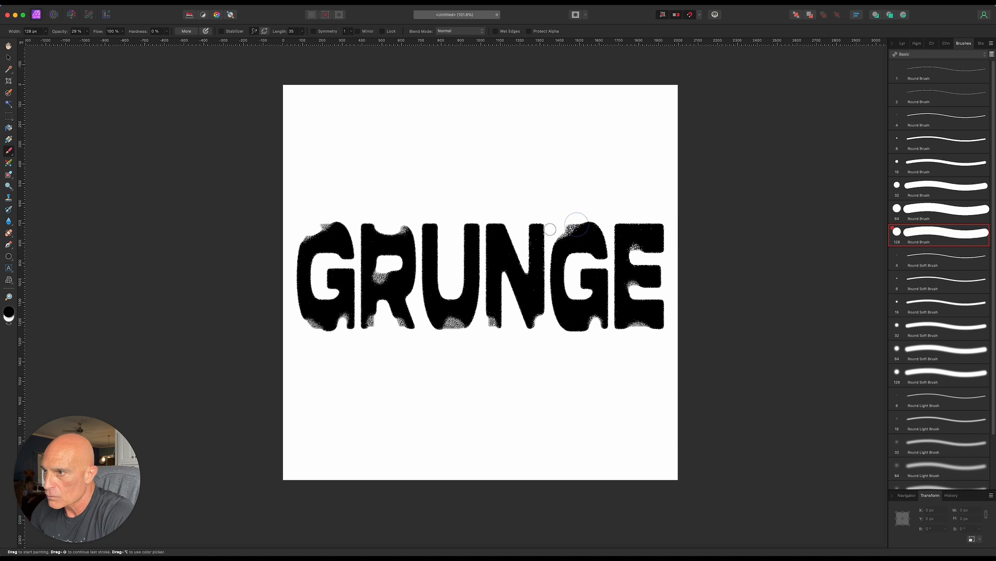
left_click_drag(505, 222, 506, 229)
mouse_move(624, 226)
left_mouse_down()
mouse_move(657, 222)
mouse_move(647, 215)
mouse_move(654, 223)
mouse_move(633, 227)
left_mouse_up()
Paint over the speckled patches again on the mask to eat deeper into the edges of the letters
left_click(905, 44)
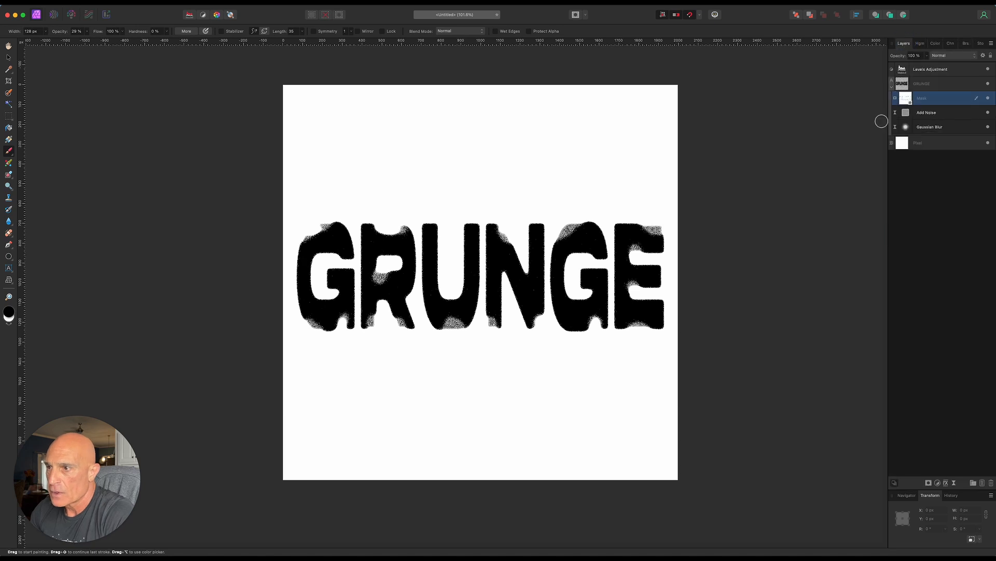
left_click_drag(449, 332, 460, 325)
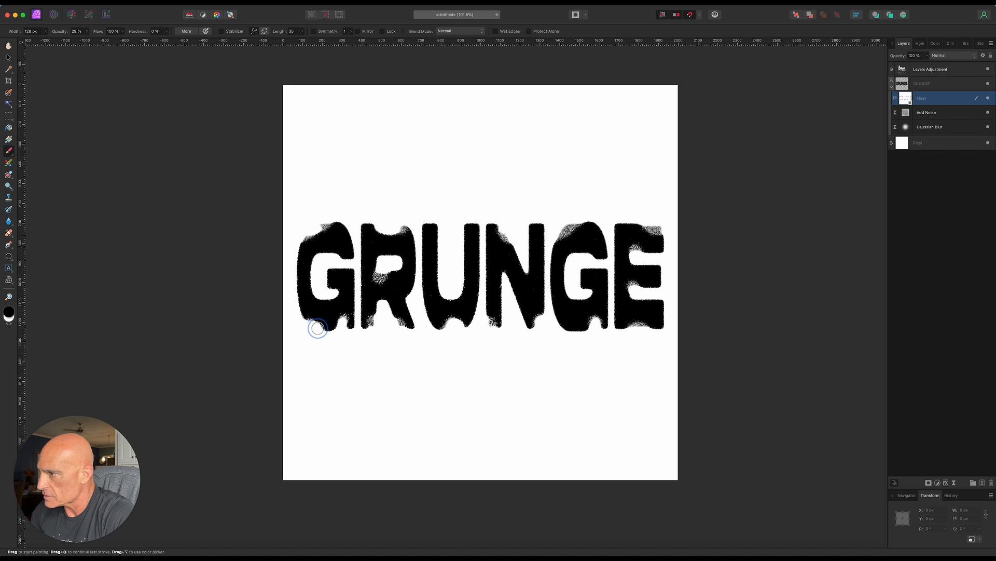
left_click_drag(492, 334, 493, 326)
left_click_drag(625, 328, 645, 326)
left_click_drag(655, 228, 651, 228)
left_click_drag(585, 226, 561, 235)
left_click_drag(499, 244, 507, 234)
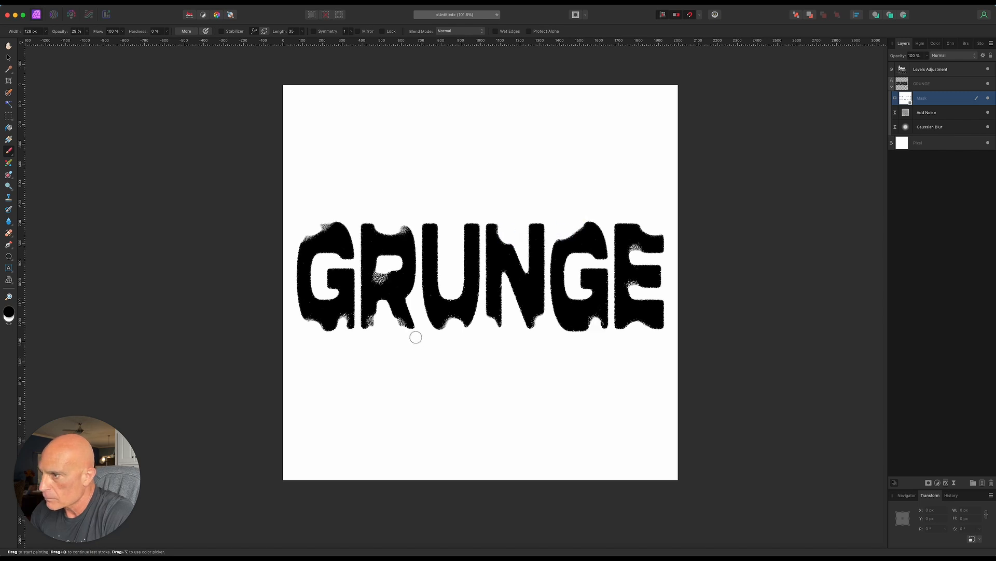
left_click_drag(392, 239, 400, 229)
left_click_drag(376, 282, 381, 279)
left_click_drag(399, 318, 374, 327)
left_click(500, 328)
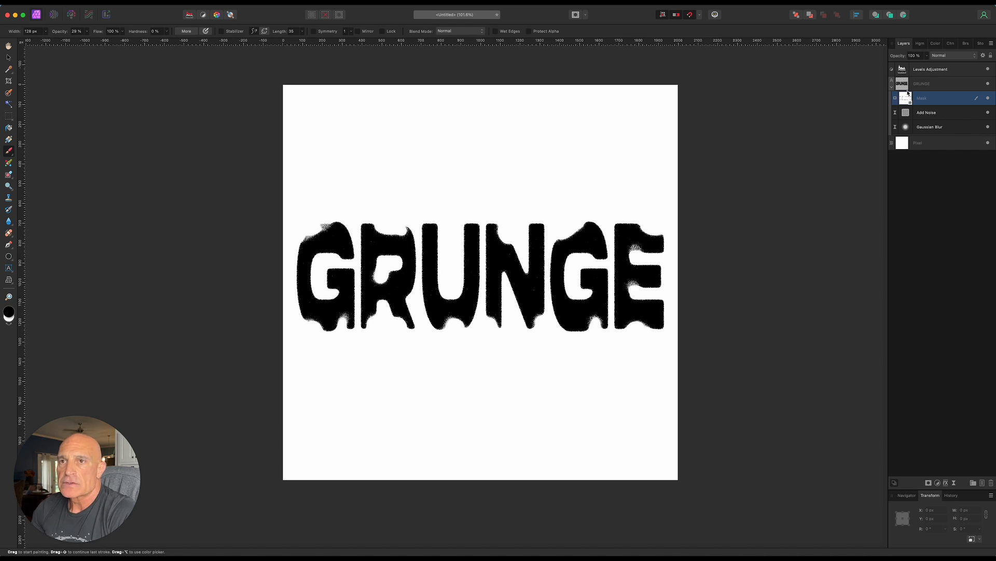
Add a pixel layer above the GRUNGE text and paint black drips hanging from the bottoms of the letters
left_click(949, 89)
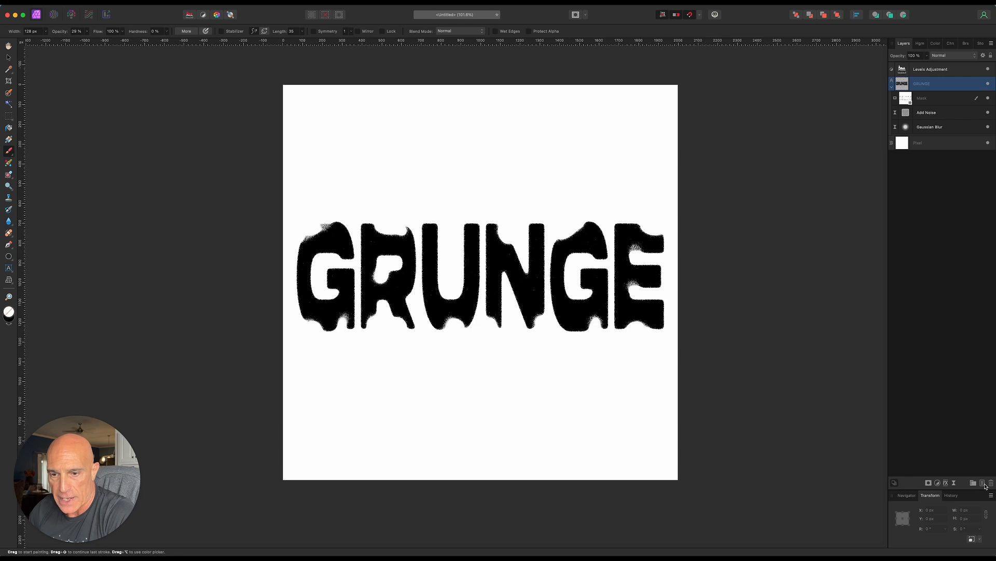
left_click(983, 483)
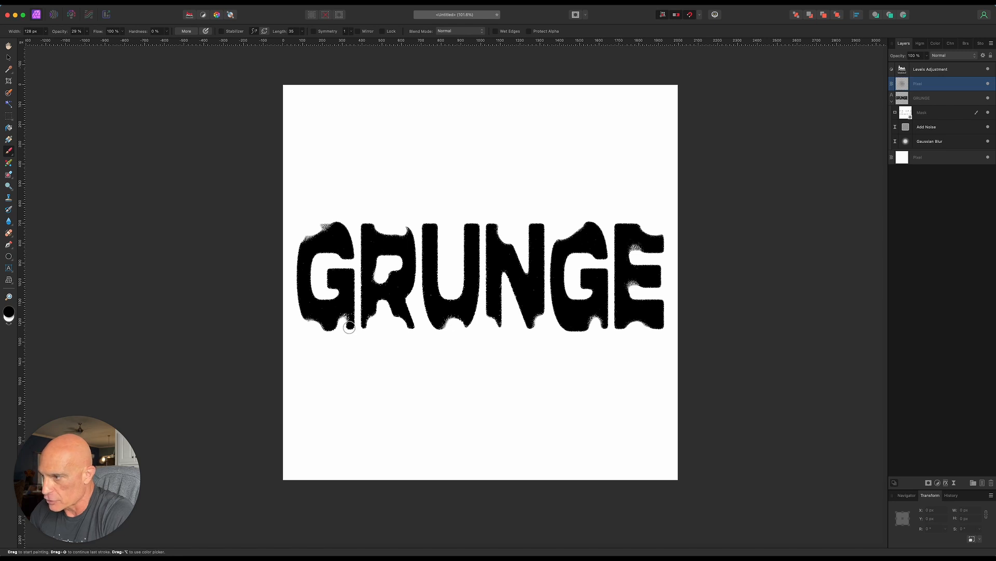
left_click_drag(347, 332, 349, 345)
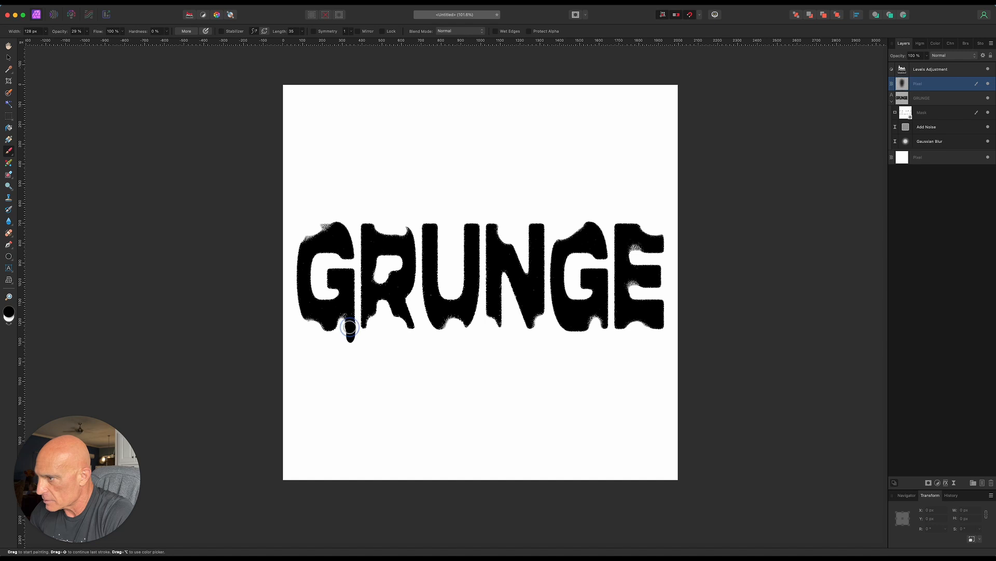
mouse_move(308, 312)
left_mouse_down()
mouse_move(309, 338)
mouse_move(306, 329)
mouse_move(365, 325)
mouse_move(368, 344)
mouse_move(413, 343)
left_mouse_up()
left_click_drag(499, 324, 498, 341)
left_click_drag(602, 327, 603, 343)
left_click_drag(530, 325, 530, 341)
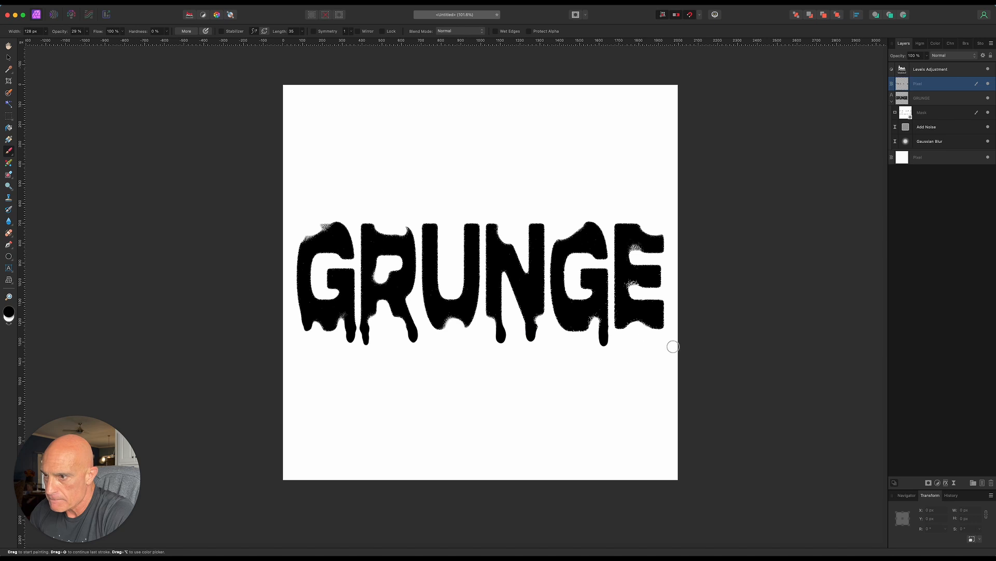
left_click_drag(619, 332, 623, 349)
left_click_drag(458, 334, 466, 337)
mouse_move(653, 340)
left_mouse_down()
mouse_move(661, 332)
mouse_move(662, 341)
left_mouse_up()
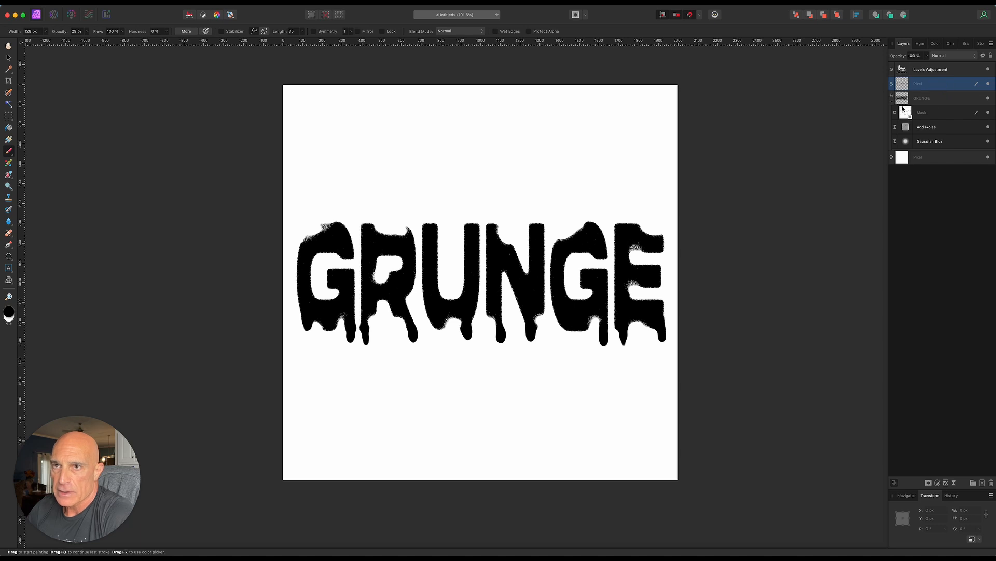
Group the drips pixel layer with the GRUNGE text layer and expand the group
left_click(937, 101, "shift")
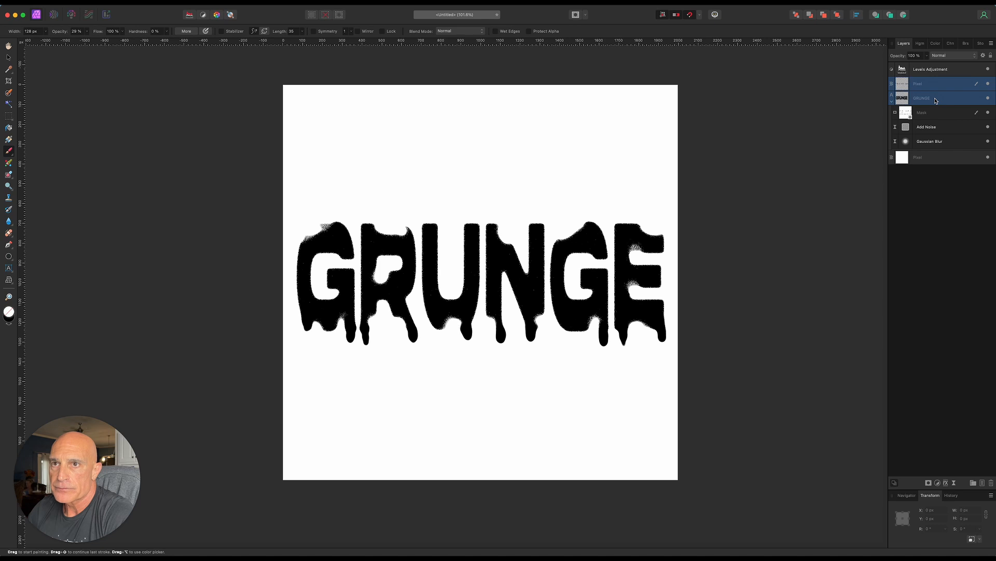
right_click(936, 101)
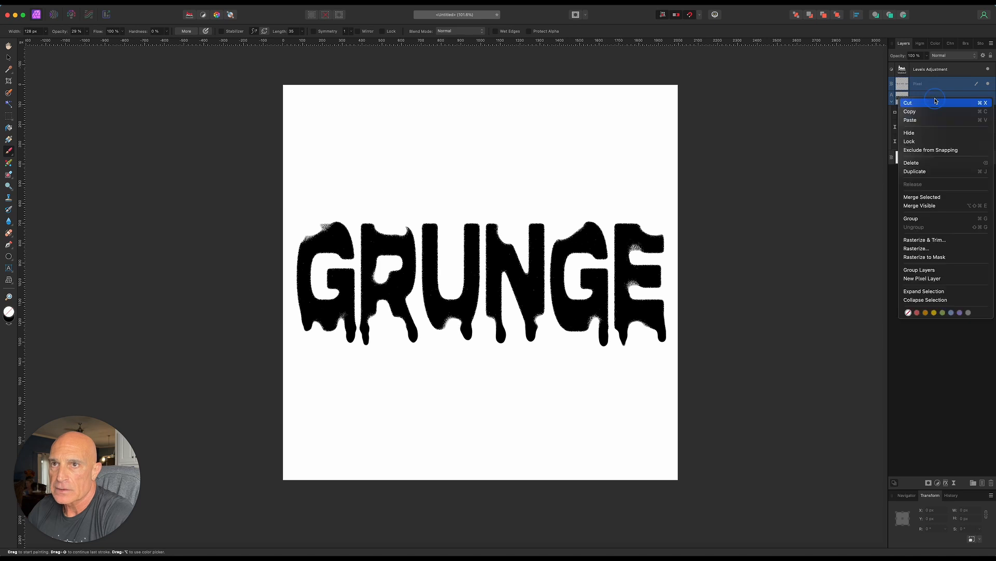
left_click(907, 223)
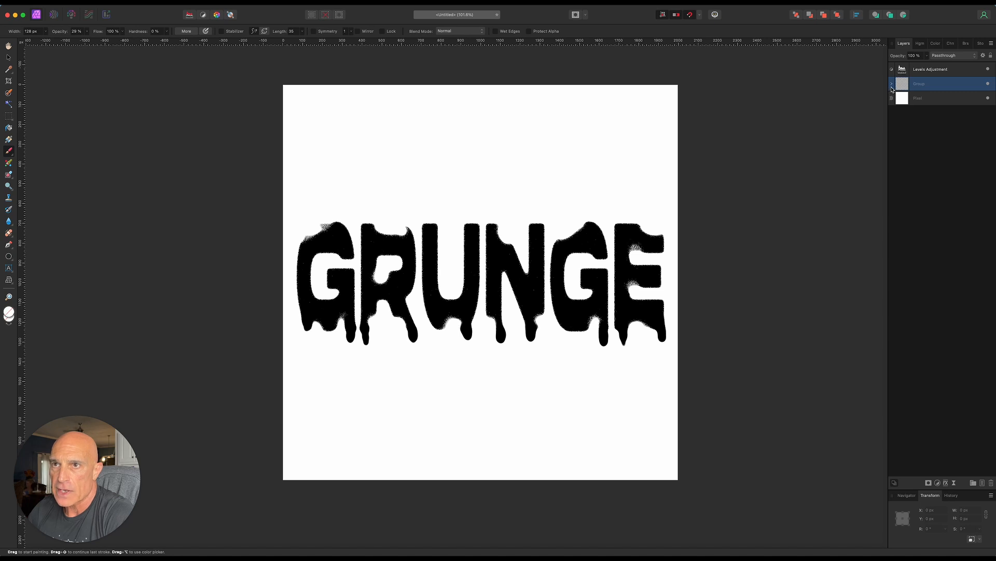
left_click(892, 87)
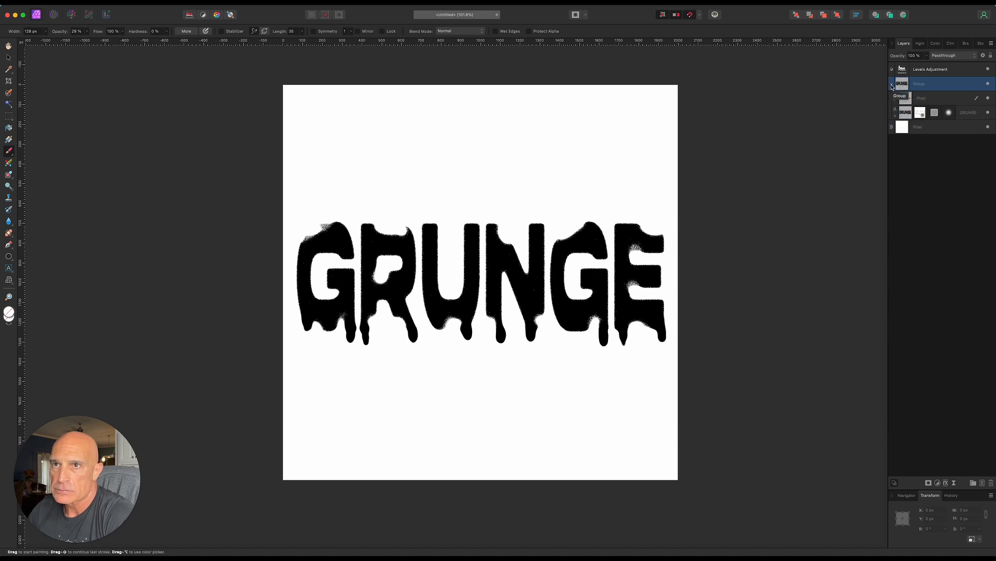
Add a Color Overlay layer effect to the group and set its colour to red, FF0000
left_click(947, 483)
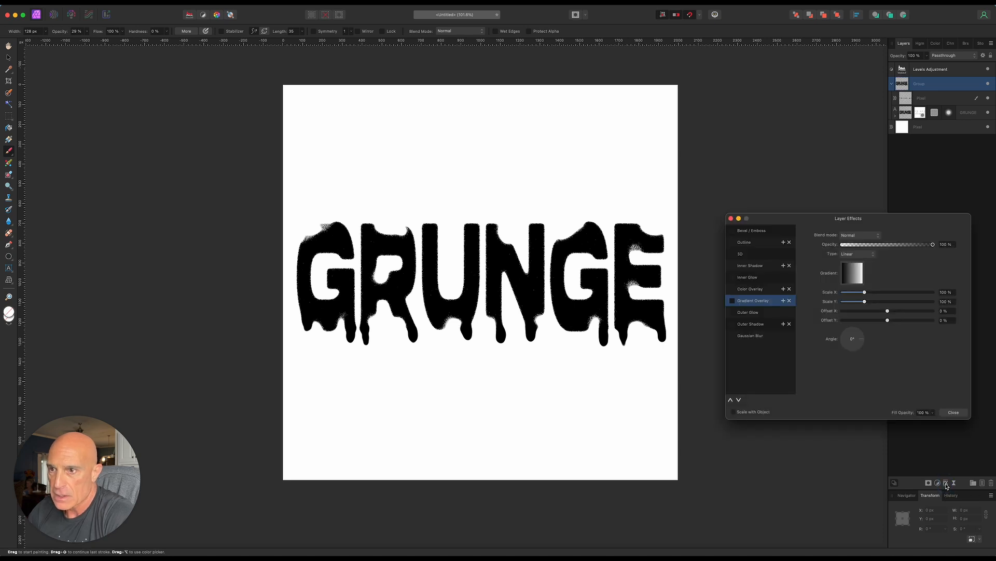
left_click(732, 289)
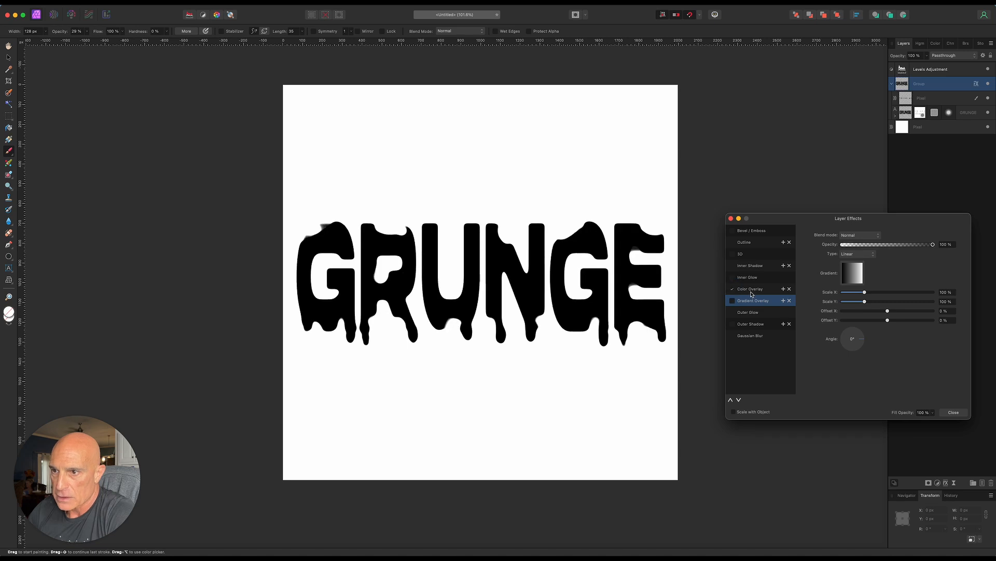
left_click(752, 294)
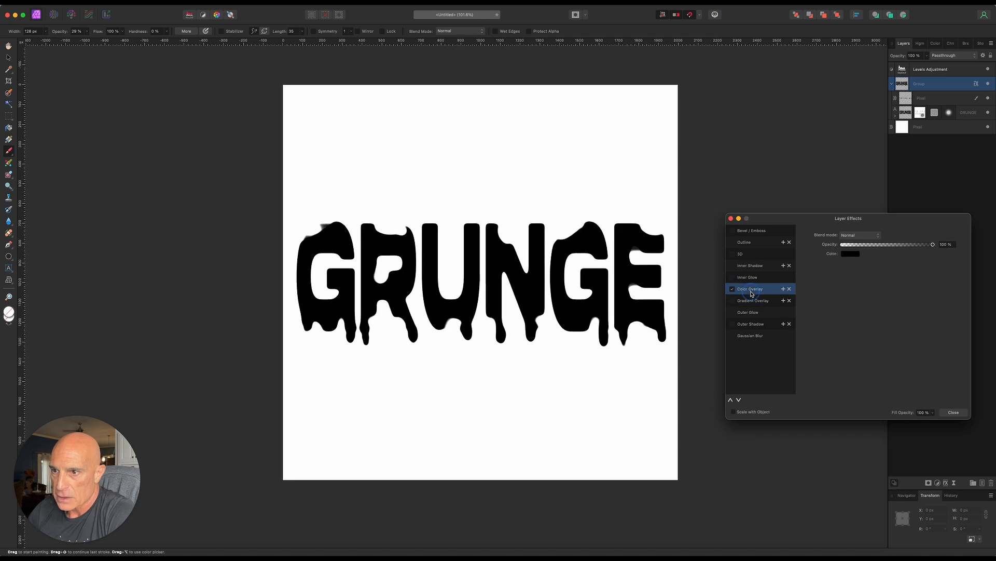
left_click(849, 257)
left_click_drag(899, 323, 913, 323)
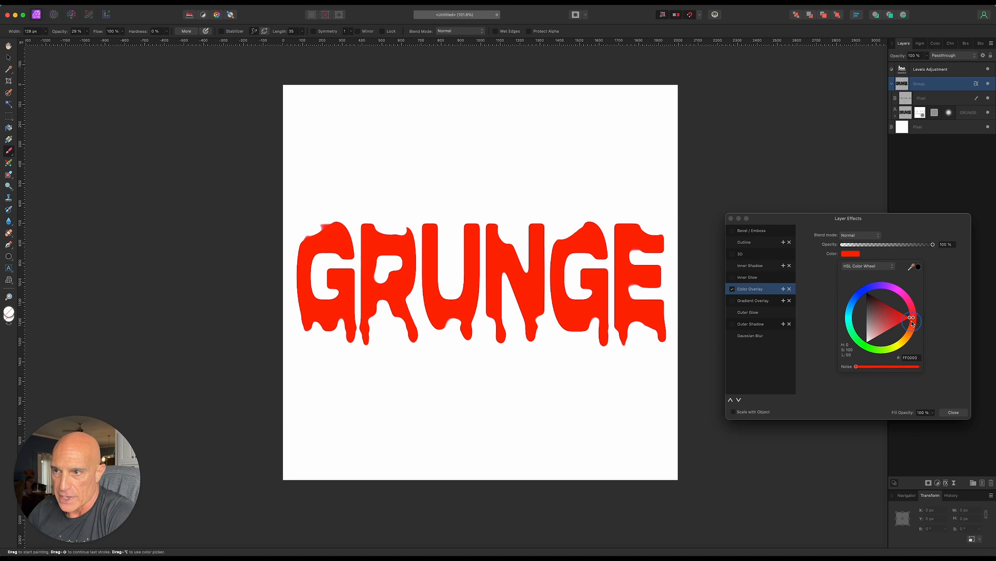
Set the Color Overlay's blend mode to Screen and its opacity to 72%
left_click(853, 237)
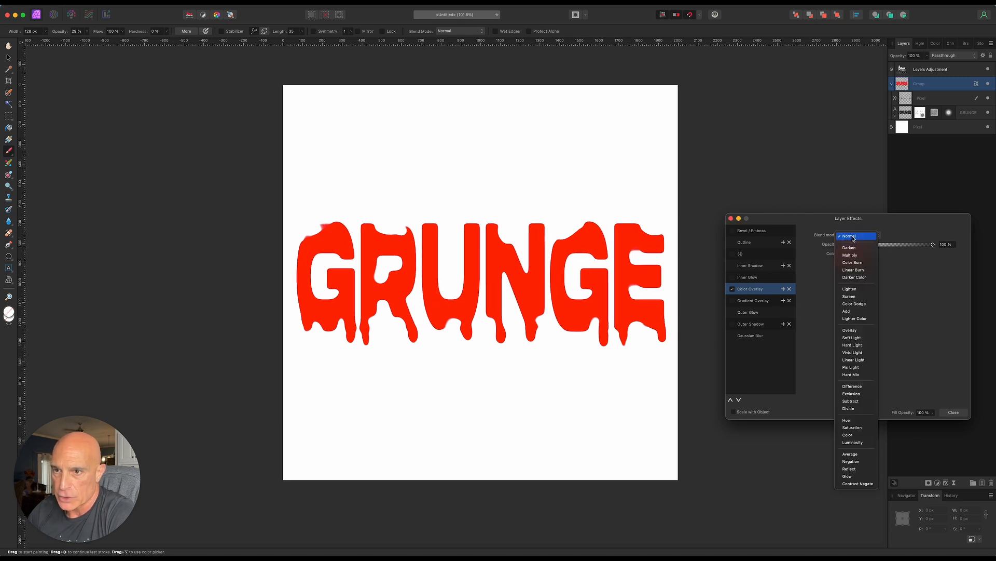
left_click(860, 296)
left_click_drag(933, 245, 908, 258)
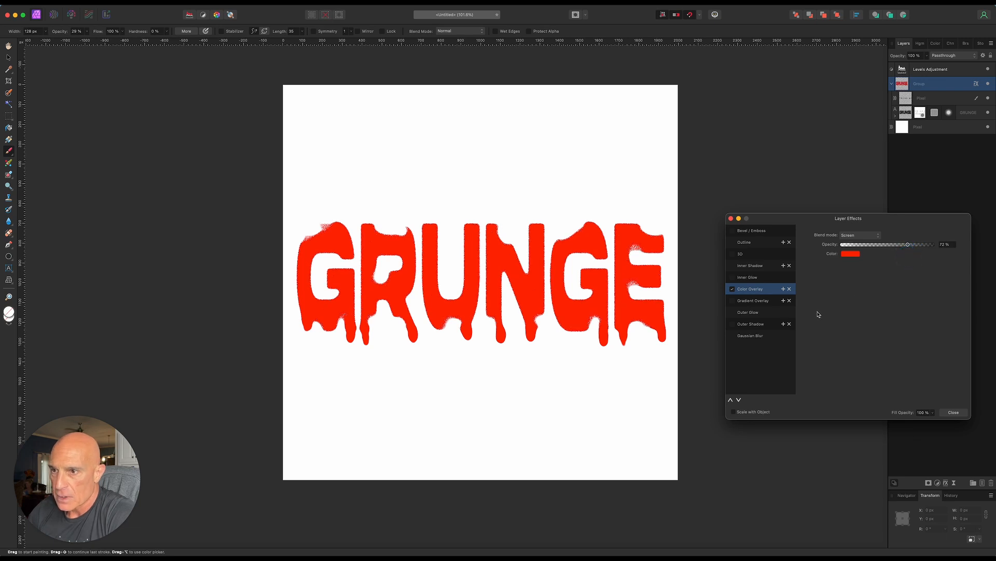
Add a second Color Overlay to the group, colour it orange, keep its Screen blend mode and set its opacity to 26%
left_click(783, 289)
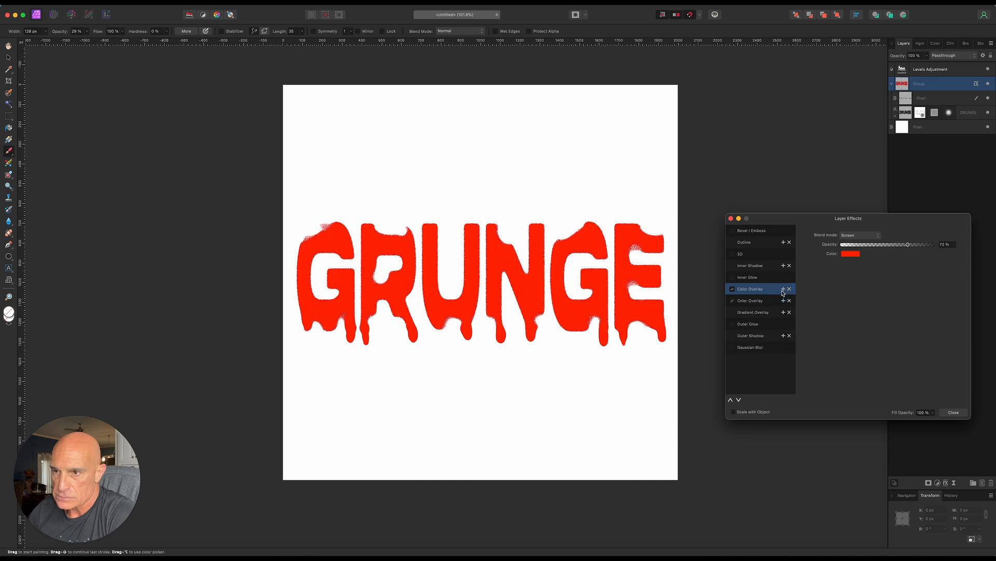
left_click(851, 254)
left_click_drag(903, 341, 906, 343)
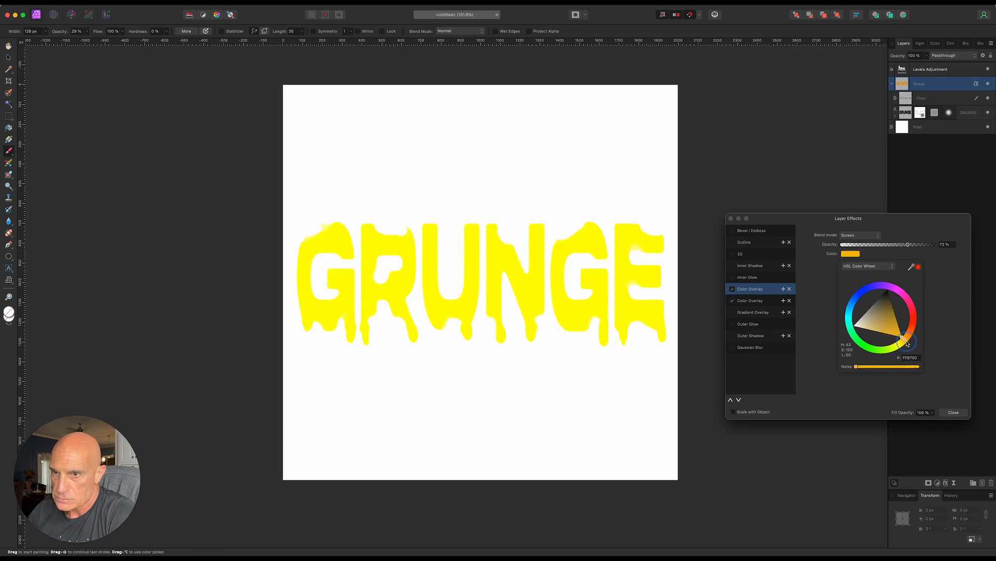
left_click(884, 256)
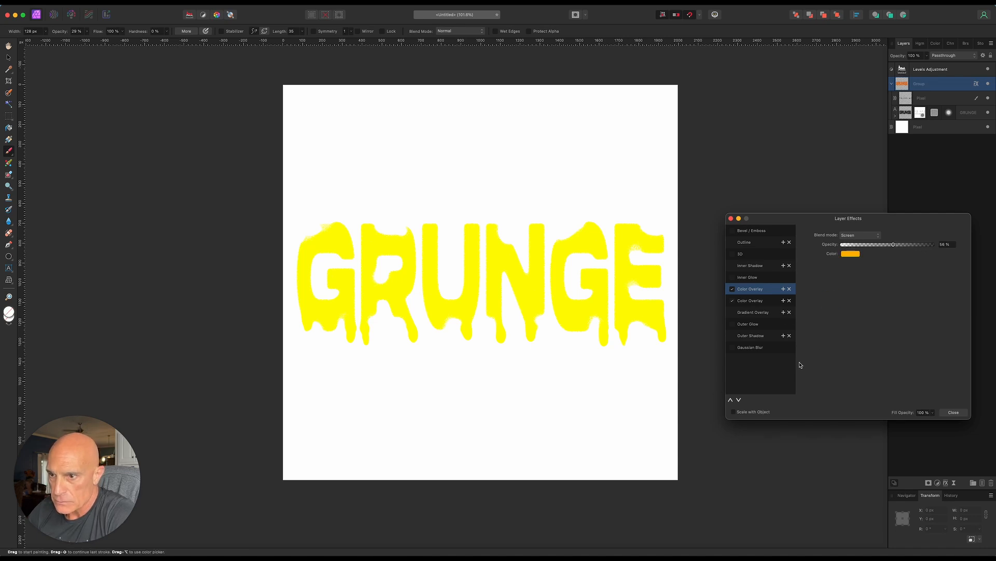
left_click(859, 238)
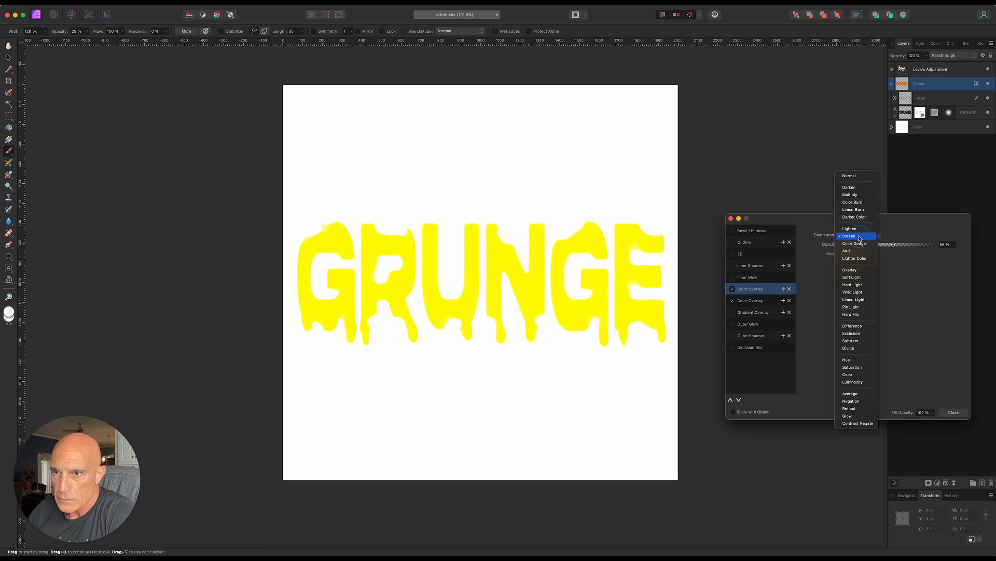
left_click(859, 236)
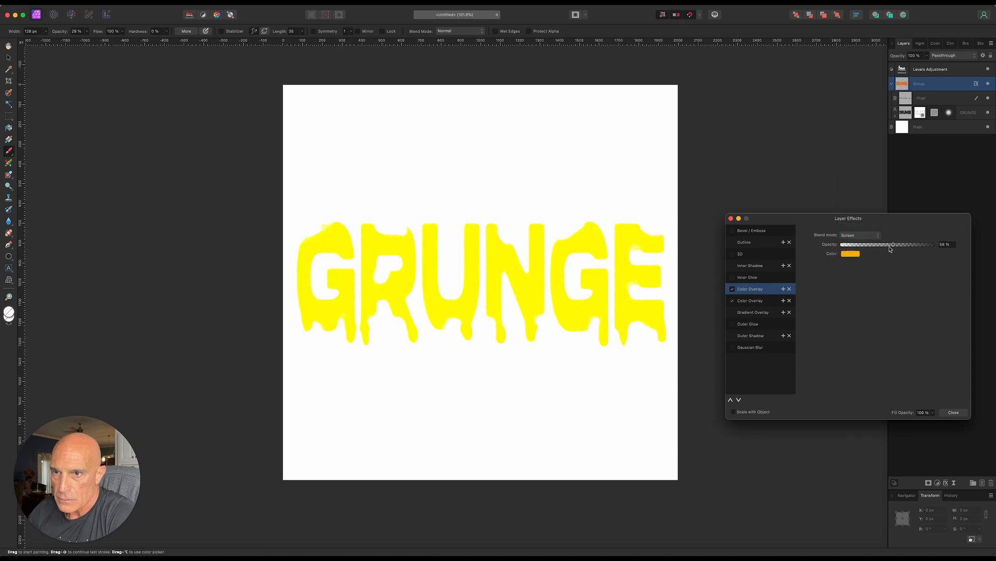
left_click_drag(894, 247, 868, 251)
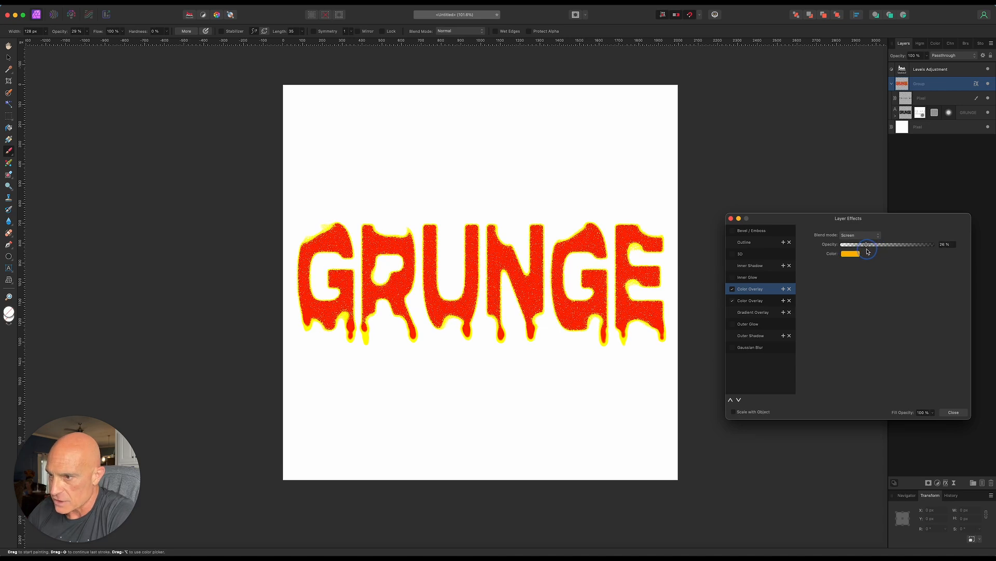
Set the red Color Overlay's opacity to 68% and the orange Color Overlay's opacity to 30%
left_click(764, 303)
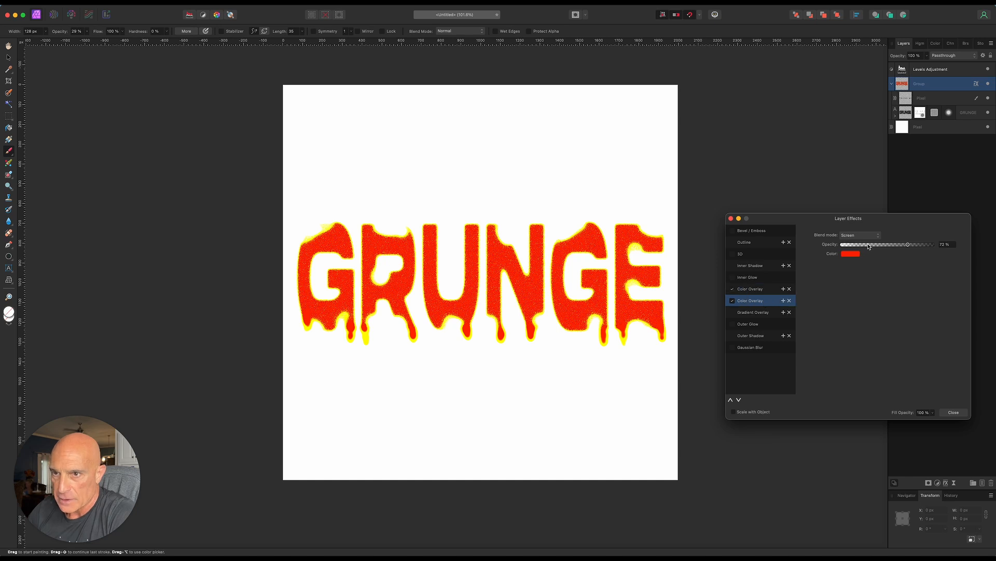
mouse_move(907, 245)
left_mouse_down()
mouse_move(883, 251)
mouse_move(914, 255)
left_mouse_up()
left_click_drag(906, 254, 904, 252)
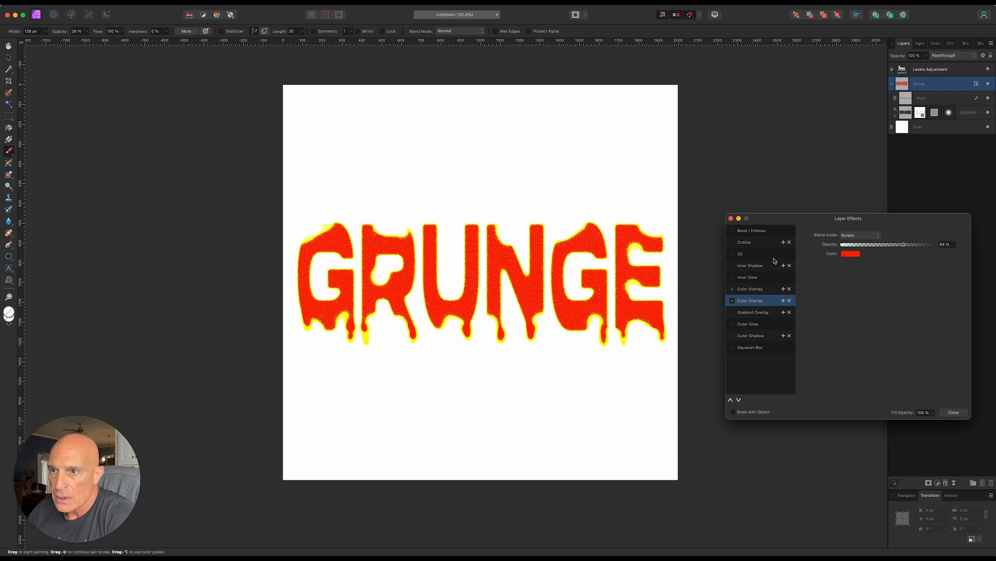
left_click(755, 289)
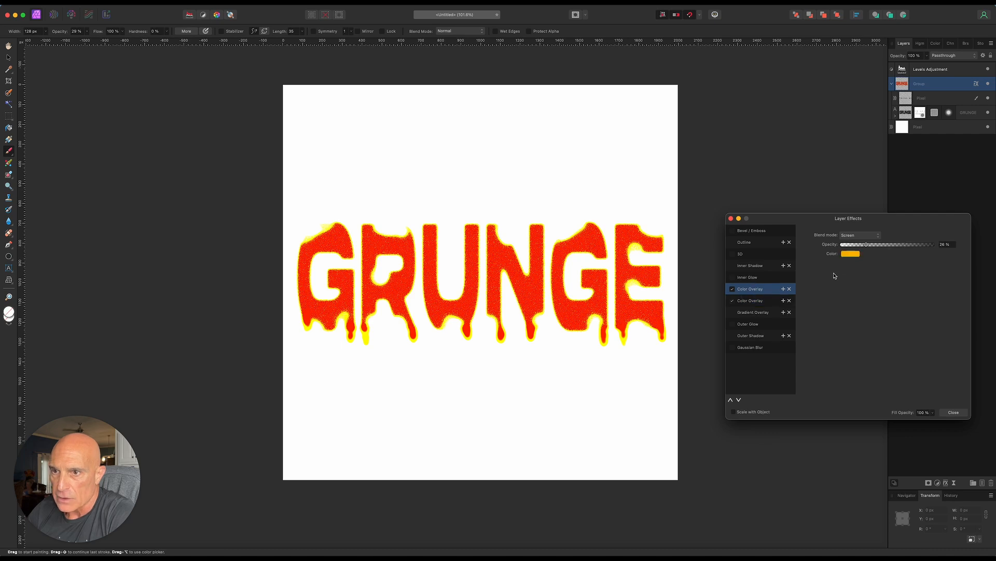
left_click_drag(866, 245, 870, 246)
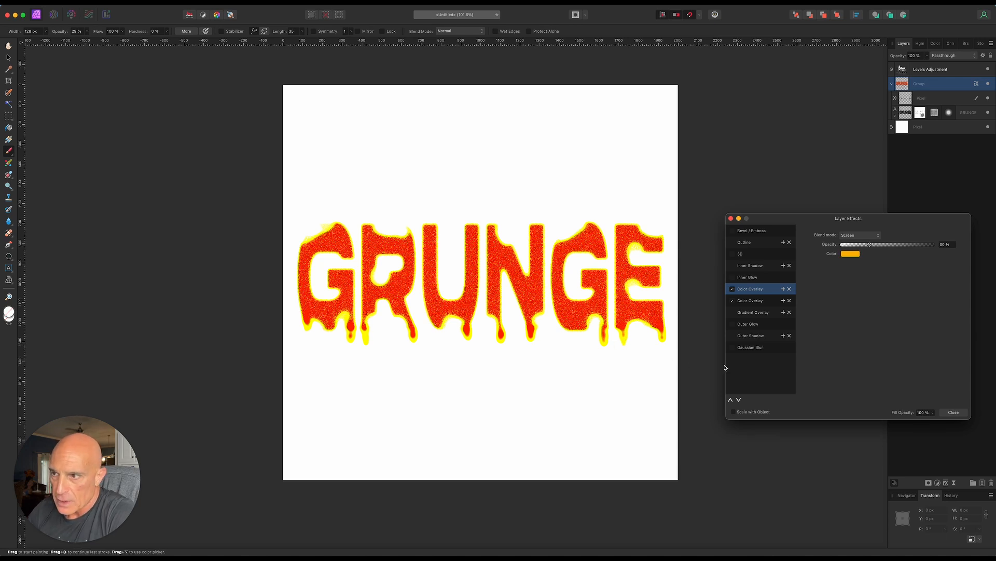
Enable an Outer Shadow on the group with 4.4 px radius, a slight offset, 77% intensity and 60% opacity
left_click(733, 336)
left_click(746, 336)
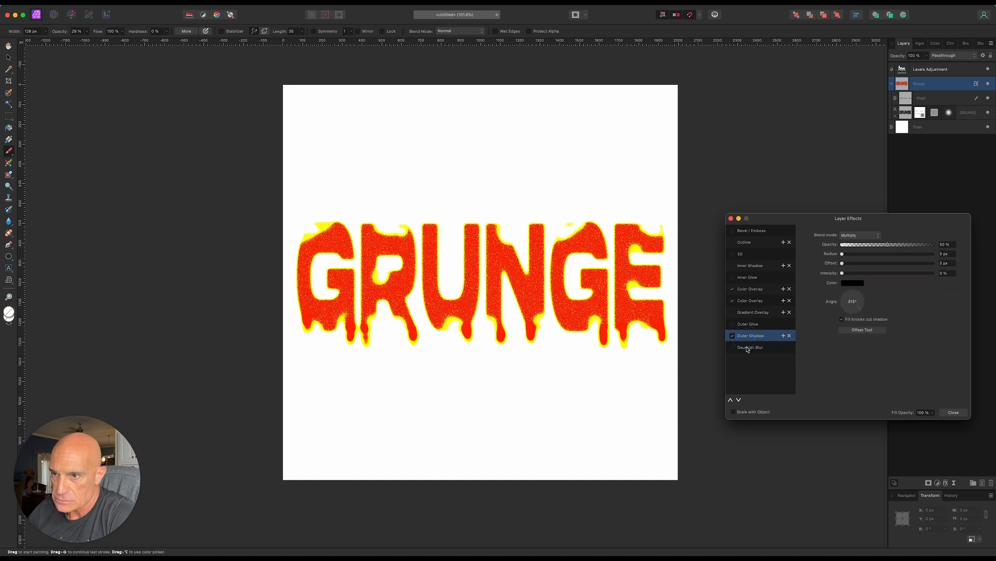
left_click_drag(843, 255, 916, 278)
mouse_move(888, 247)
left_mouse_down()
mouse_move(916, 246)
mouse_move(882, 250)
mouse_move(890, 253)
left_mouse_up()
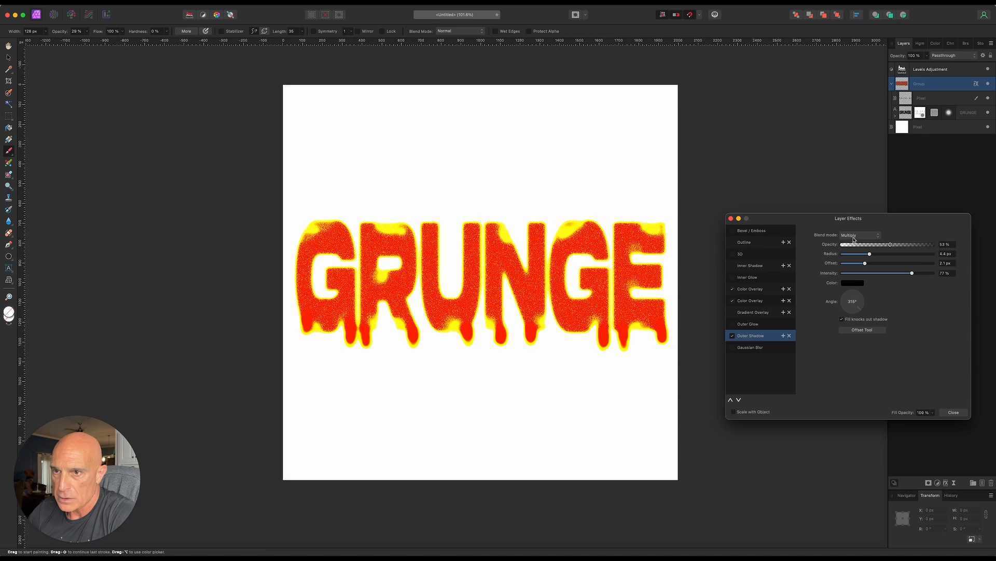
mouse_move(891, 246)
left_mouse_down()
mouse_move(872, 247)
mouse_move(896, 245)
left_mouse_up()
Set the Outer Shadow's blend mode to Darker Color, its radius to 20.7 px and its opacity to 90%
left_click(859, 236)
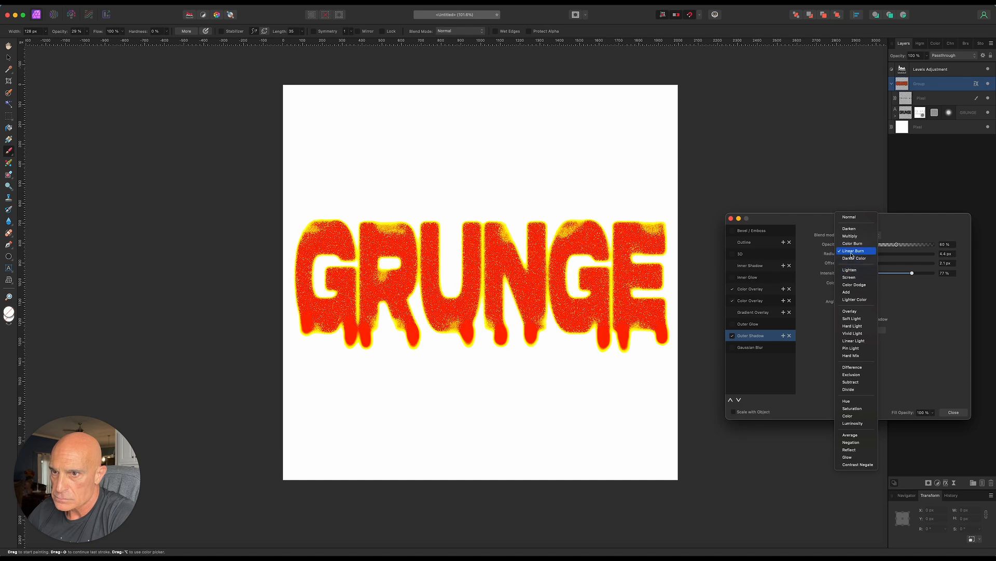
left_click(851, 258)
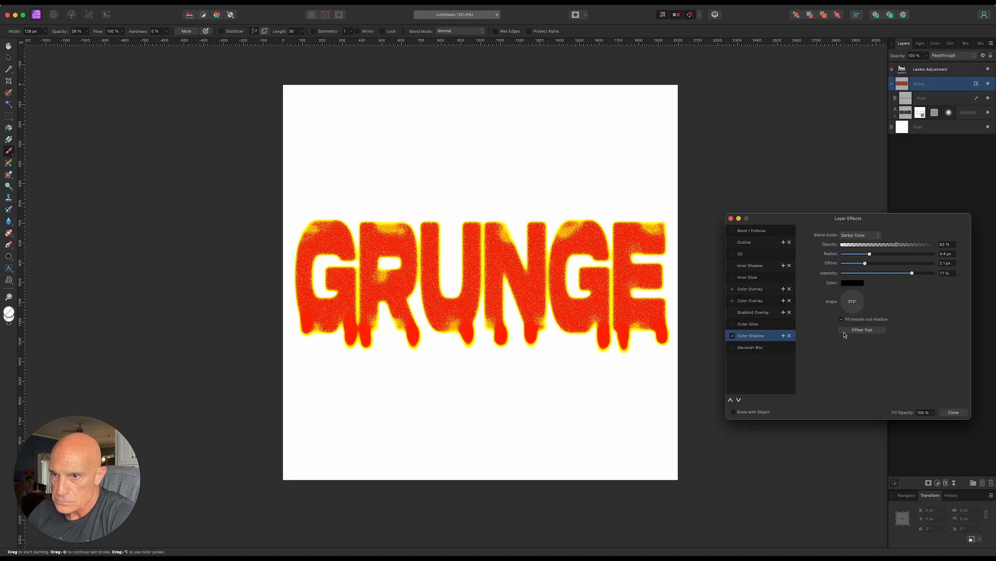
left_click_drag(871, 255, 893, 255)
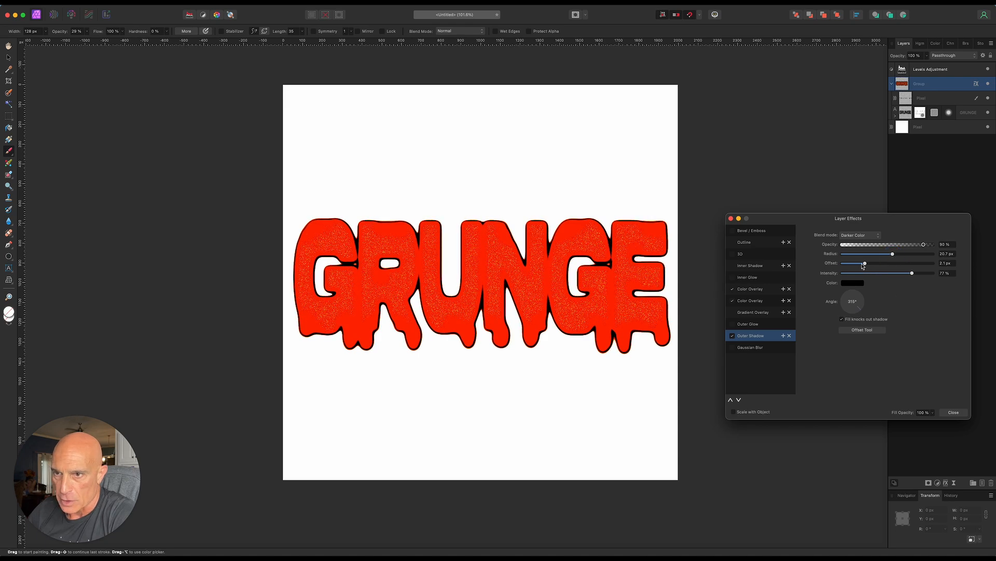
Set the Outer Shadow to 19.1 px radius, a smaller offset, 86% intensity, 80% opacity and Normal blend mode
left_click_drag(894, 257, 853, 264)
left_click_drag(913, 275, 915, 247)
left_click(859, 236)
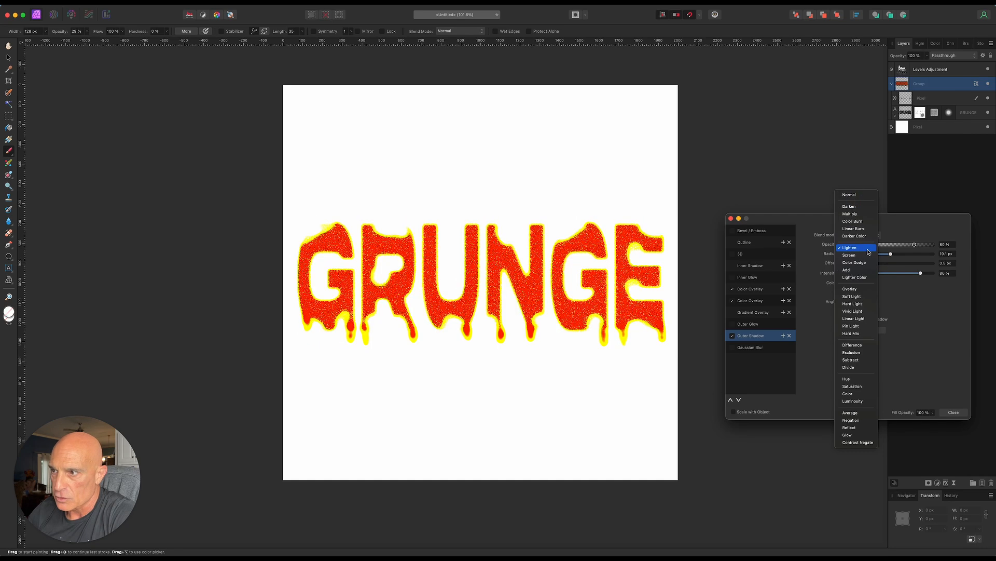
left_click(861, 196)
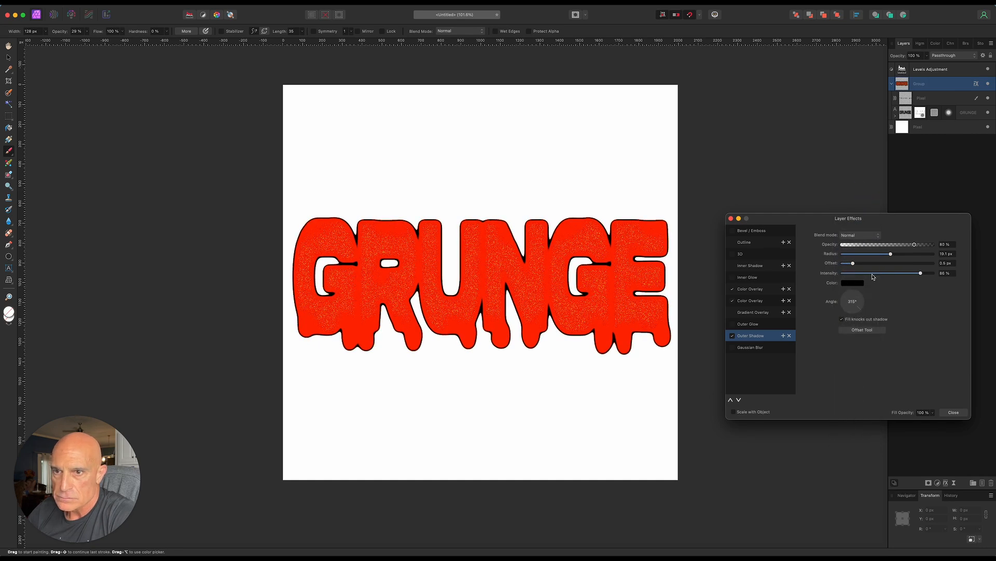
Refine the Outer Shadow with a 22.1 px radius, 87% opacity and an offset of about 6.9 px
mouse_move(891, 257)
left_mouse_down()
mouse_move(900, 260)
mouse_move(866, 266)
mouse_move(881, 269)
left_mouse_up()
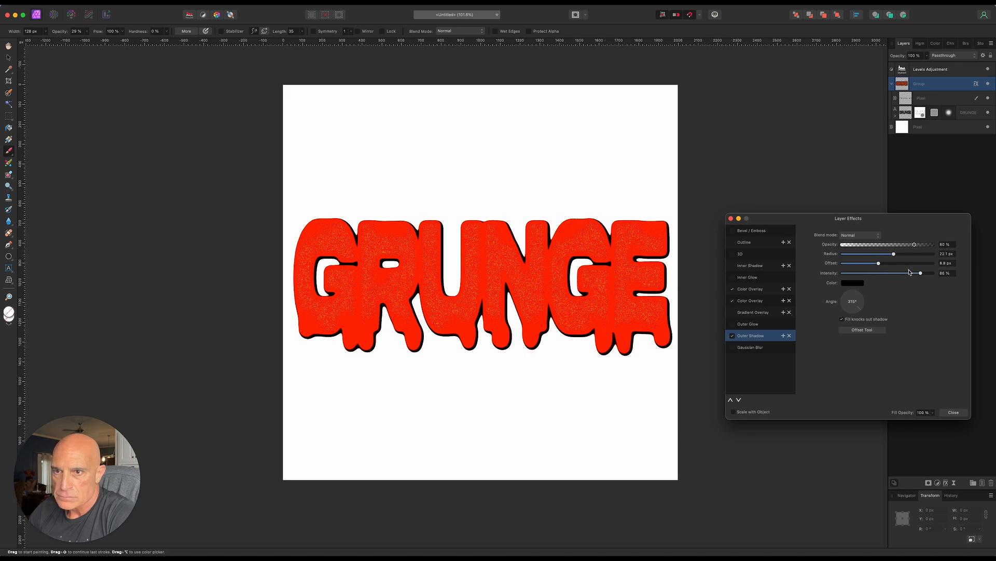
left_click_drag(915, 248, 922, 251)
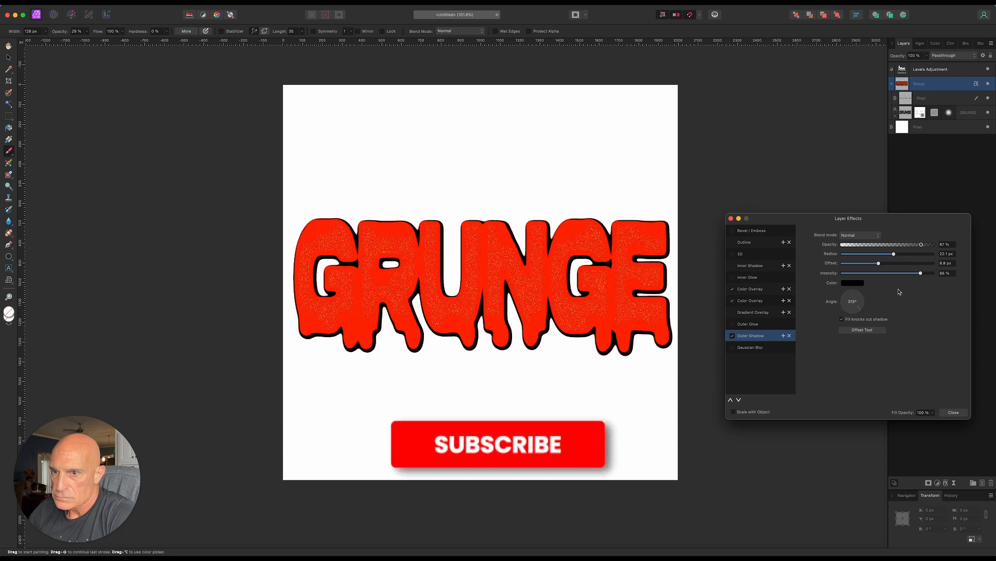
left_click_drag(879, 267, 875, 266)
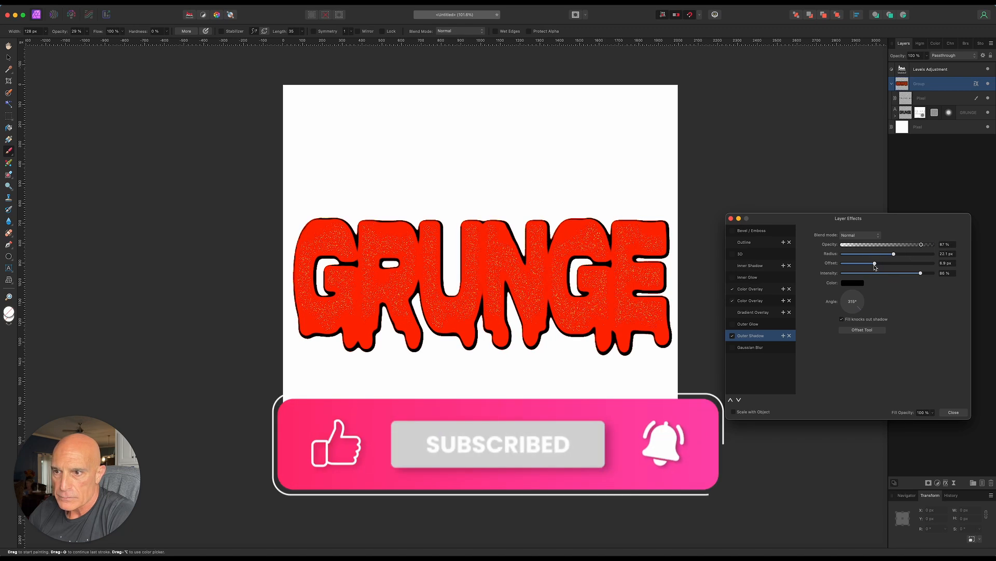